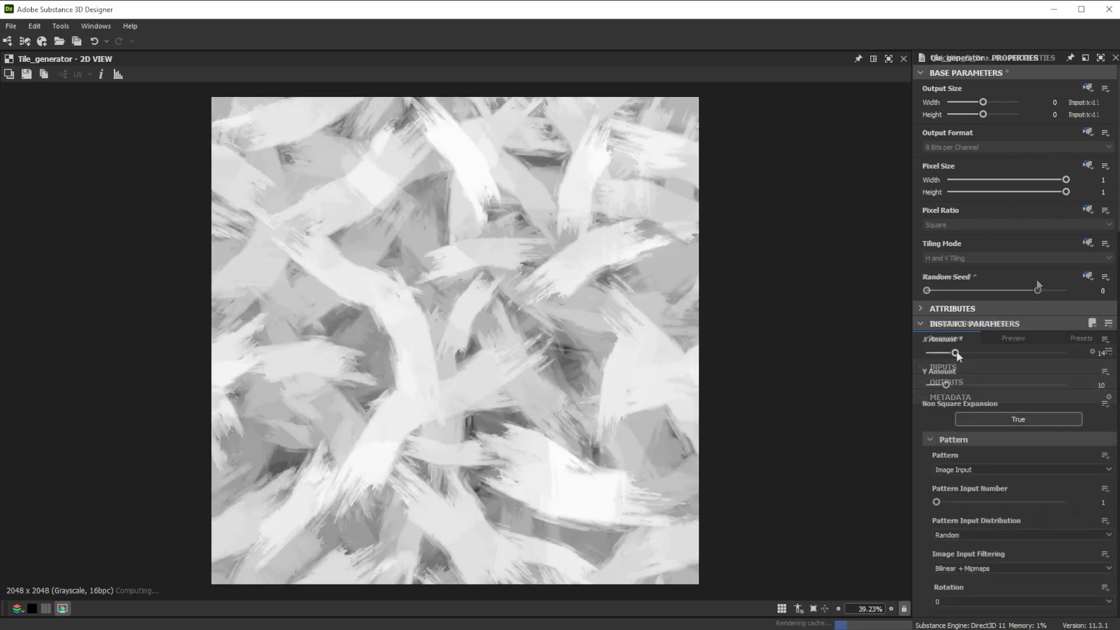
Step: Set the Tile Generator's stroke counts to X Amount 30 and Y Amount 11
{"action": "left_click_drag", "start_coordinate": [969, 352], "coordinate": [949, 385]}
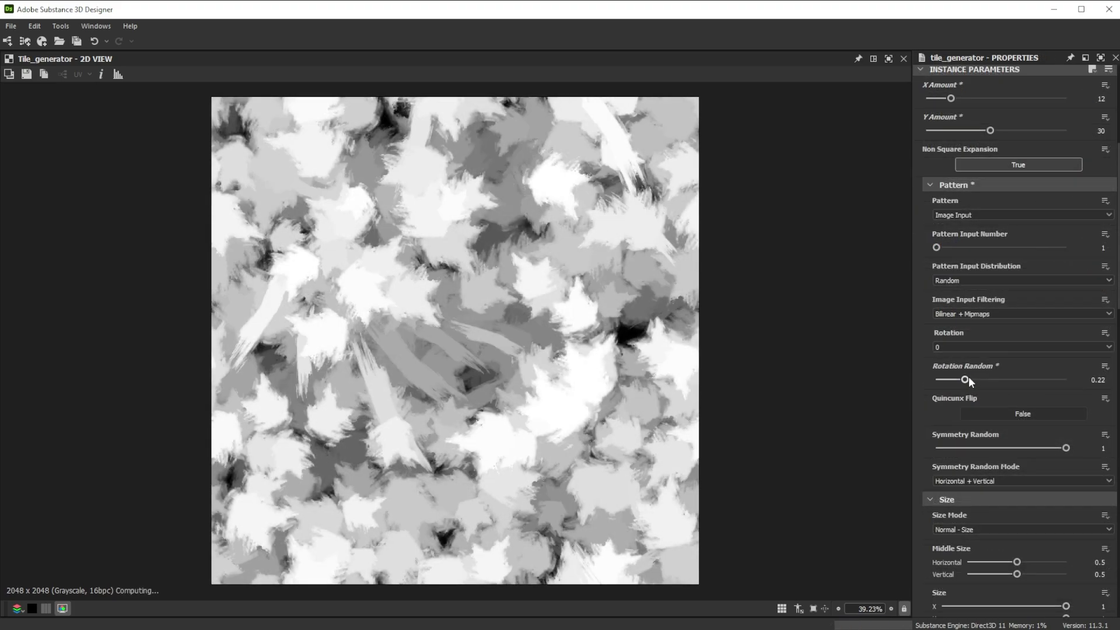
Step: Randomise the Tile Generator stroke rotation to 0.64
{"action": "left_click_drag", "start_coordinate": [968, 377], "coordinate": [1020, 380]}
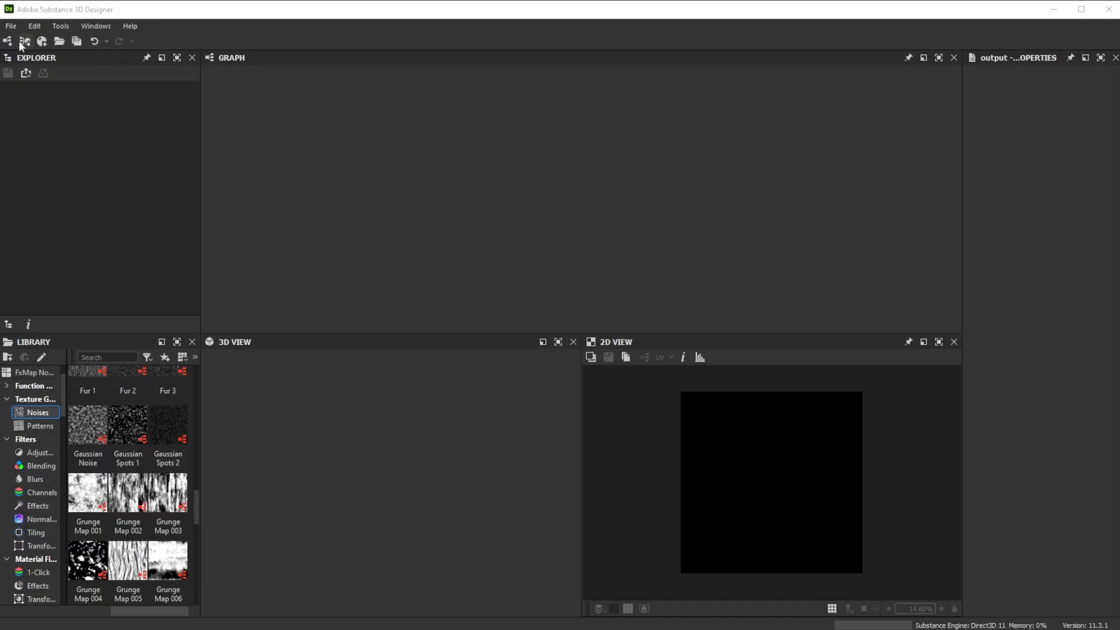
Step: Create a new Substance graph and dock the 2D view above the Library panel
{"action": "left_click", "coordinate": [10, 26]}
{"action": "mouse_move", "coordinate": [116, 39]}
{"action": "left_click", "coordinate": [212, 41]}
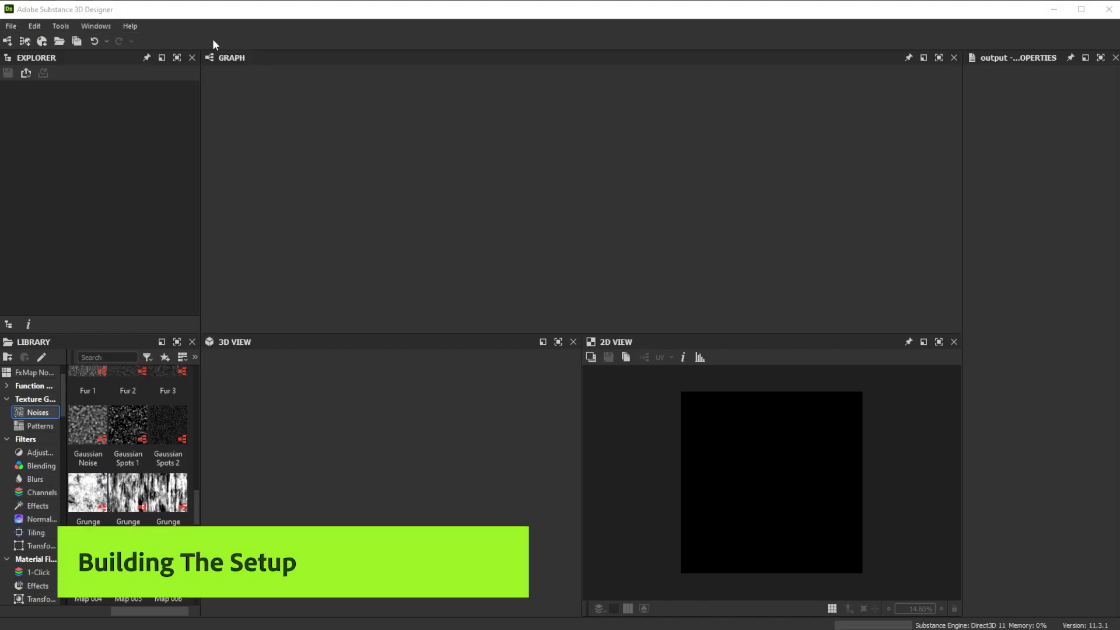
{"action": "left_click", "coordinate": [689, 448]}
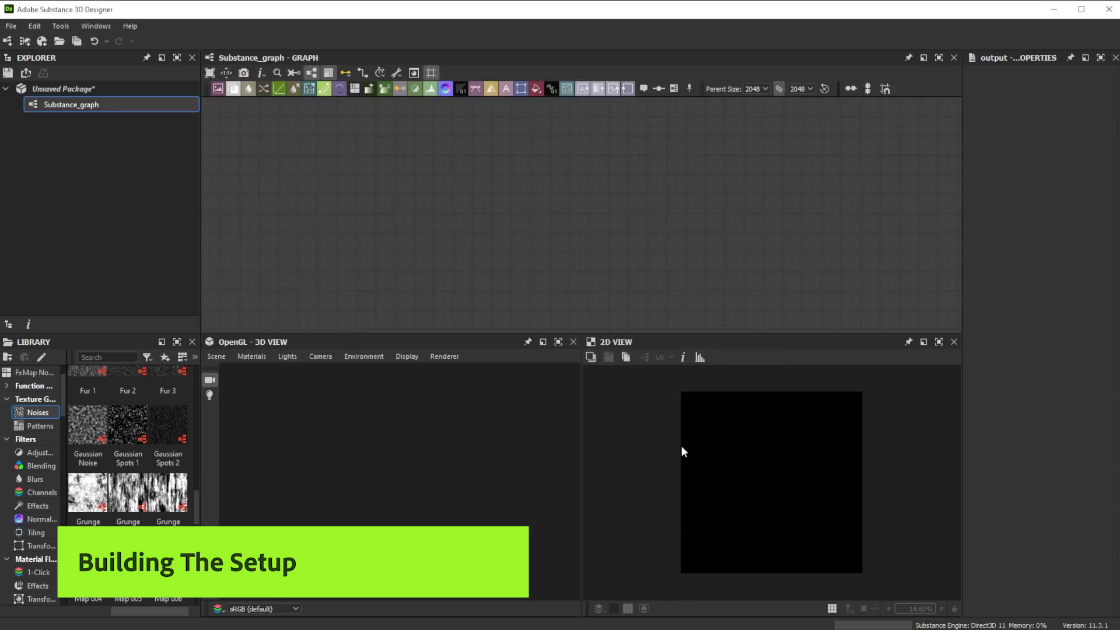
{"action": "left_click_drag", "start_coordinate": [663, 346], "coordinate": [179, 339]}
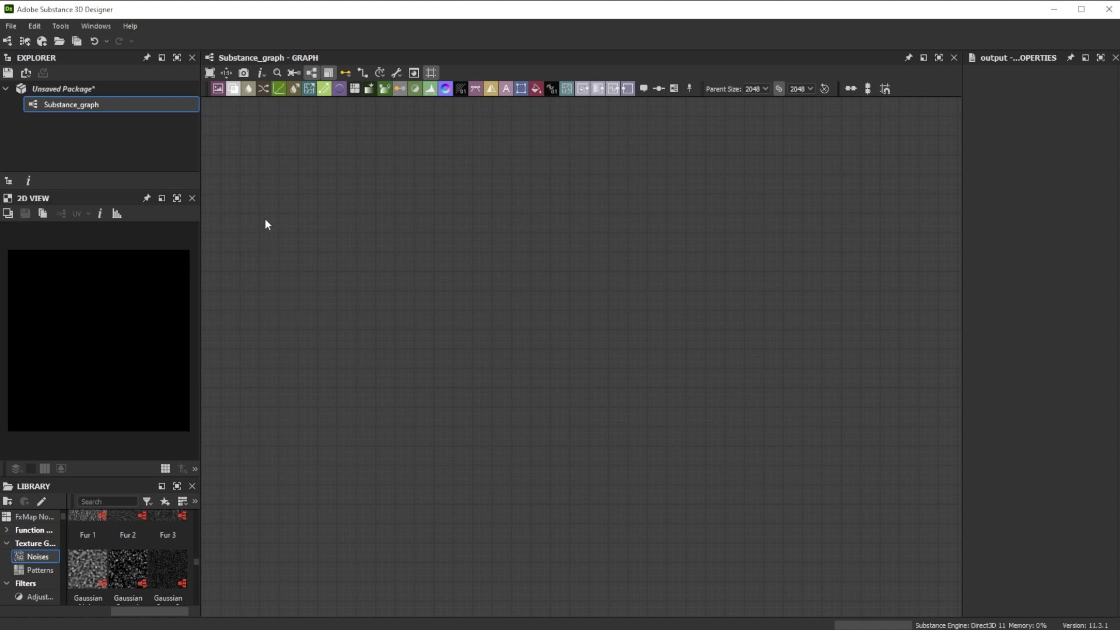
Step: Add a Shape node and switch its pattern to Brick
{"action": "key", "text": "space"}
{"action": "type", "text": "sha"}
{"action": "left_click", "coordinate": [307, 261]}
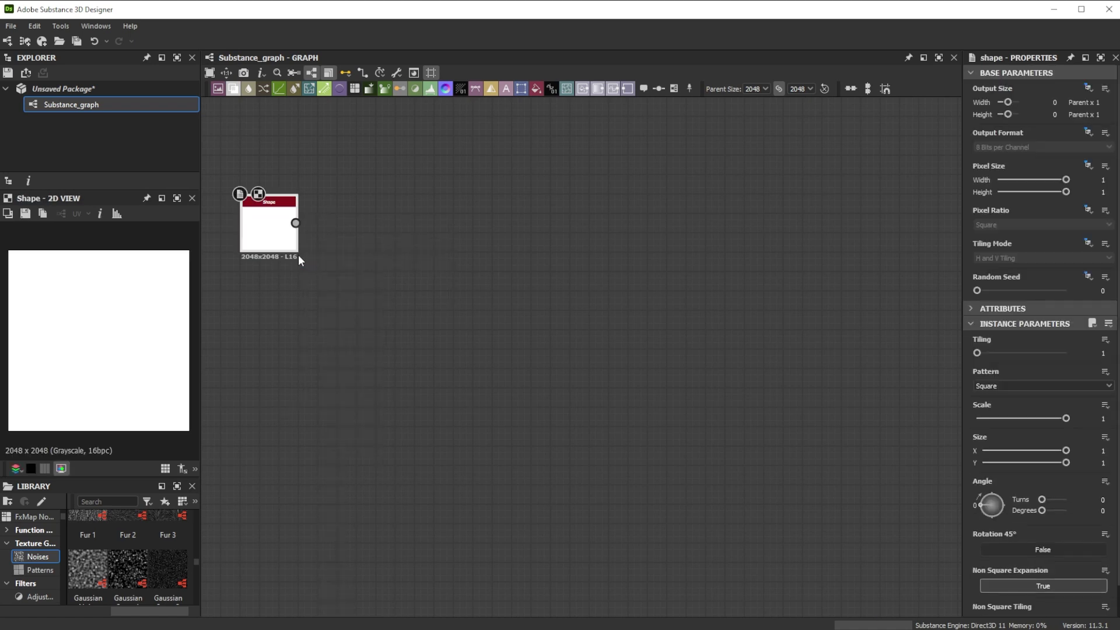
{"action": "left_click", "coordinate": [997, 385]}
{"action": "left_click", "coordinate": [996, 447]}
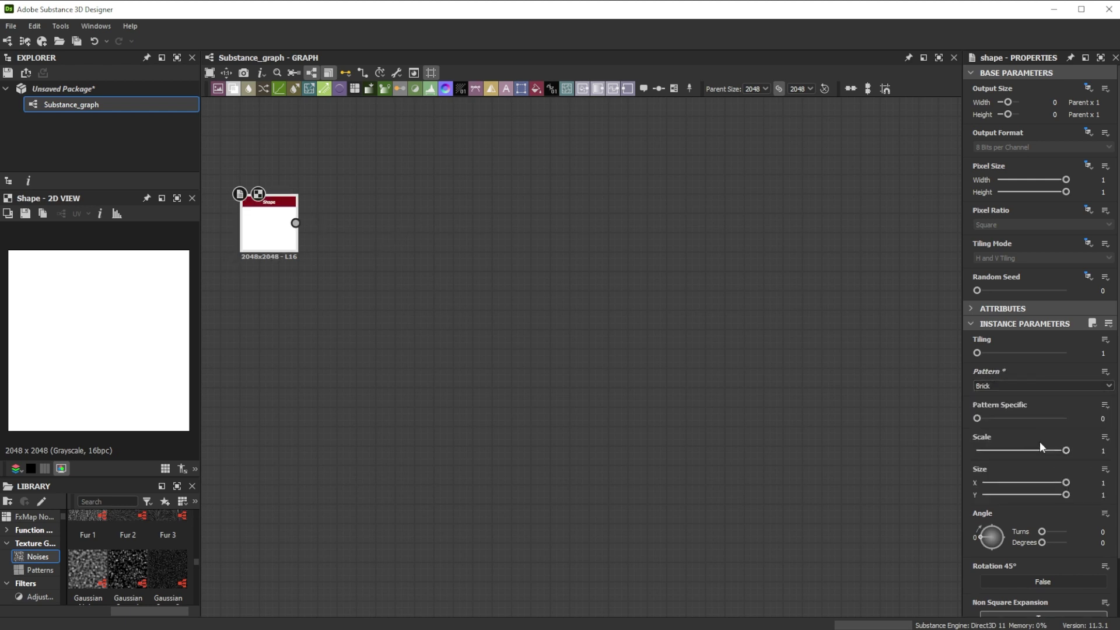
Step: Set Pattern Specific 0.5, Scale 0.7 and Size X 0.5 for a soft narrow rectangle
{"action": "left_click", "coordinate": [1090, 415]}
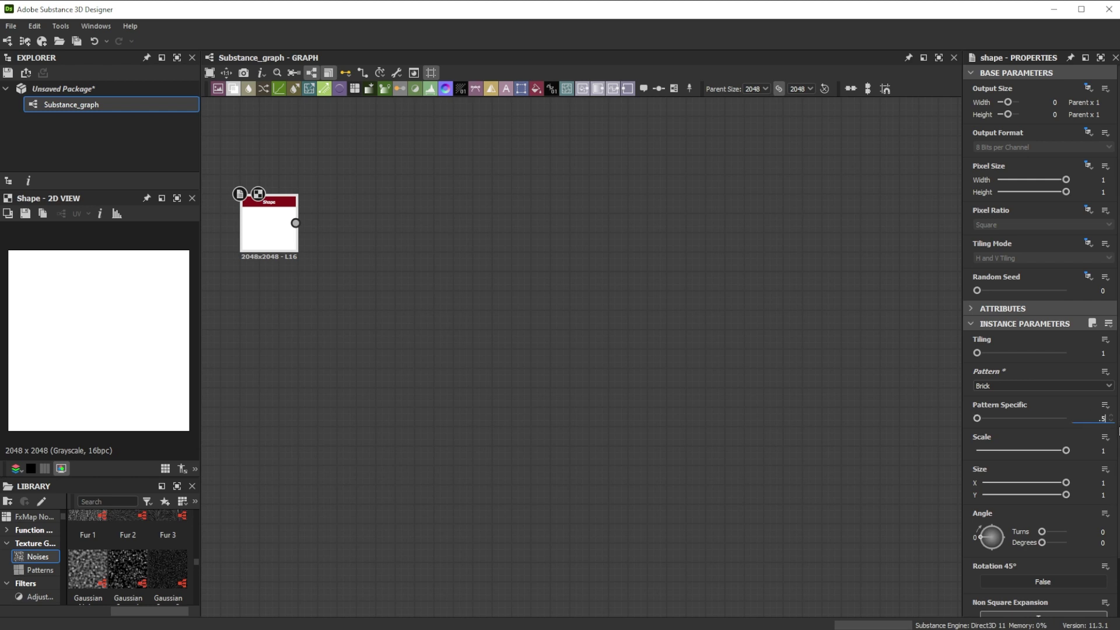
{"action": "type", "text": ".5"}
{"action": "key", "text": "Return"}
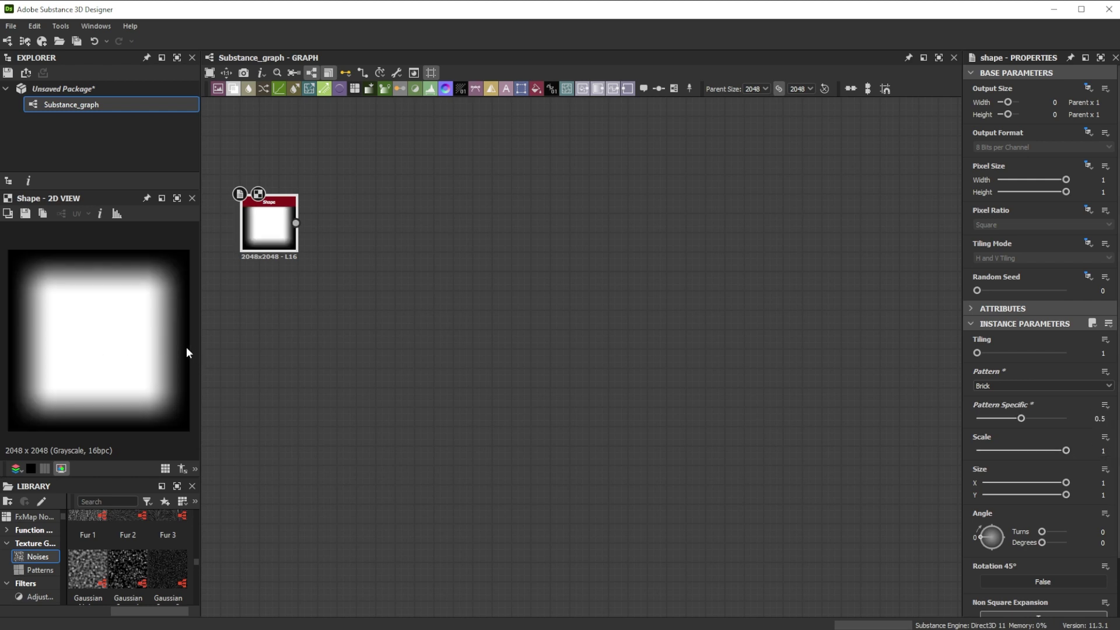
{"action": "left_click", "coordinate": [1093, 450]}
{"action": "type", "text": ".7"}
{"action": "key", "text": "Return"}
{"action": "left_click", "coordinate": [1103, 483]}
{"action": "type", "text": ".5"}
{"action": "key", "text": "Return"}
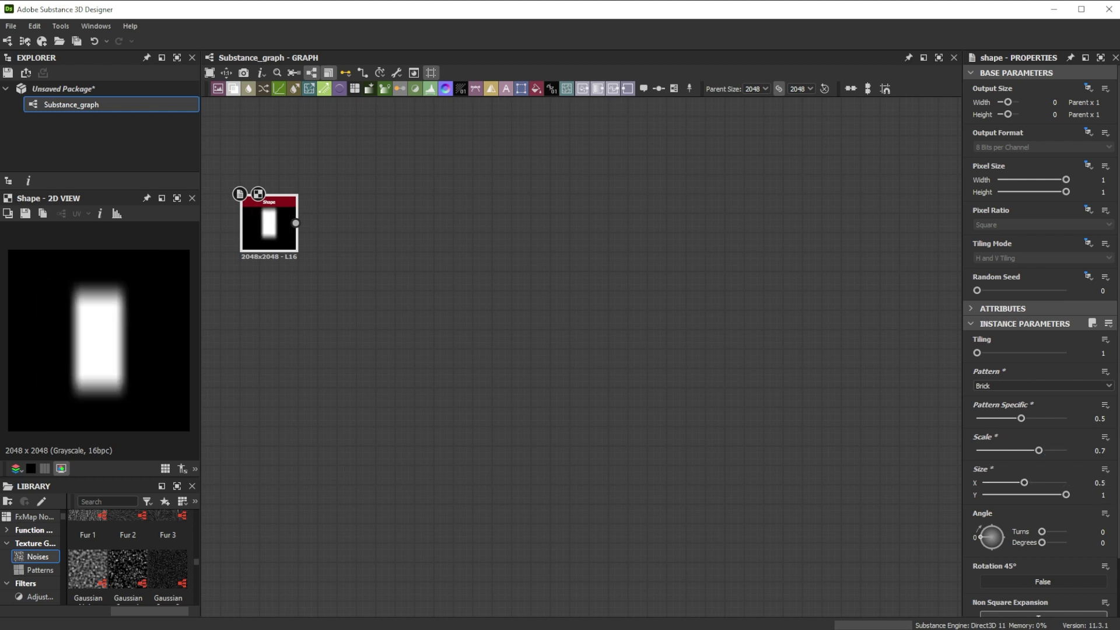
Step: Add a Multi Directional Warp Grayscale after the Shape node
{"action": "key", "text": "space"}
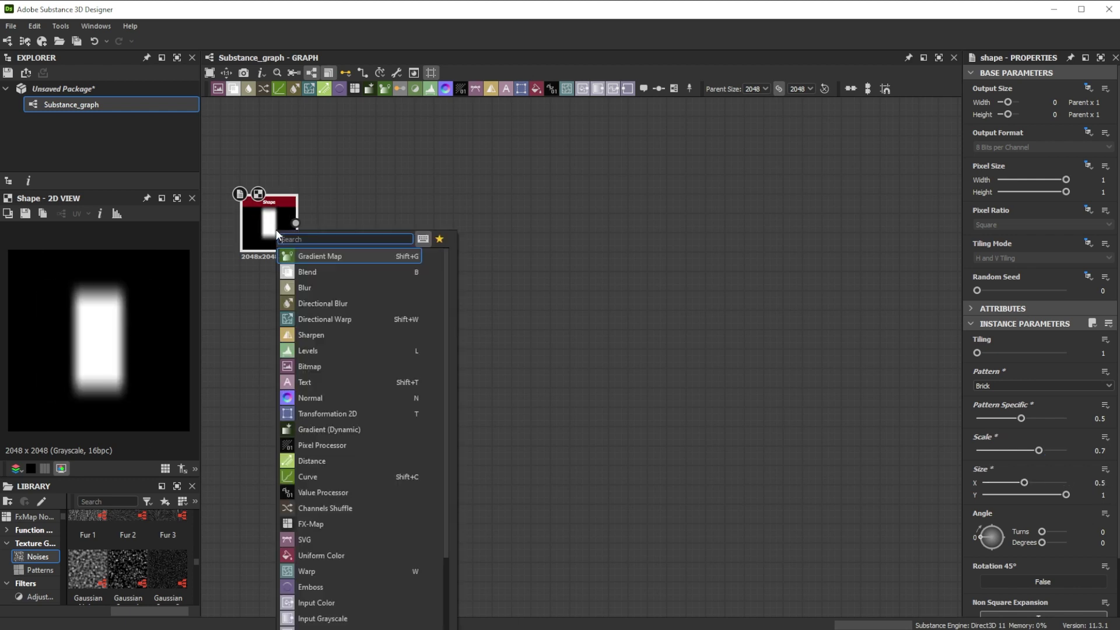
{"action": "type", "text": "multi dir"}
{"action": "left_click", "coordinate": [338, 306]}
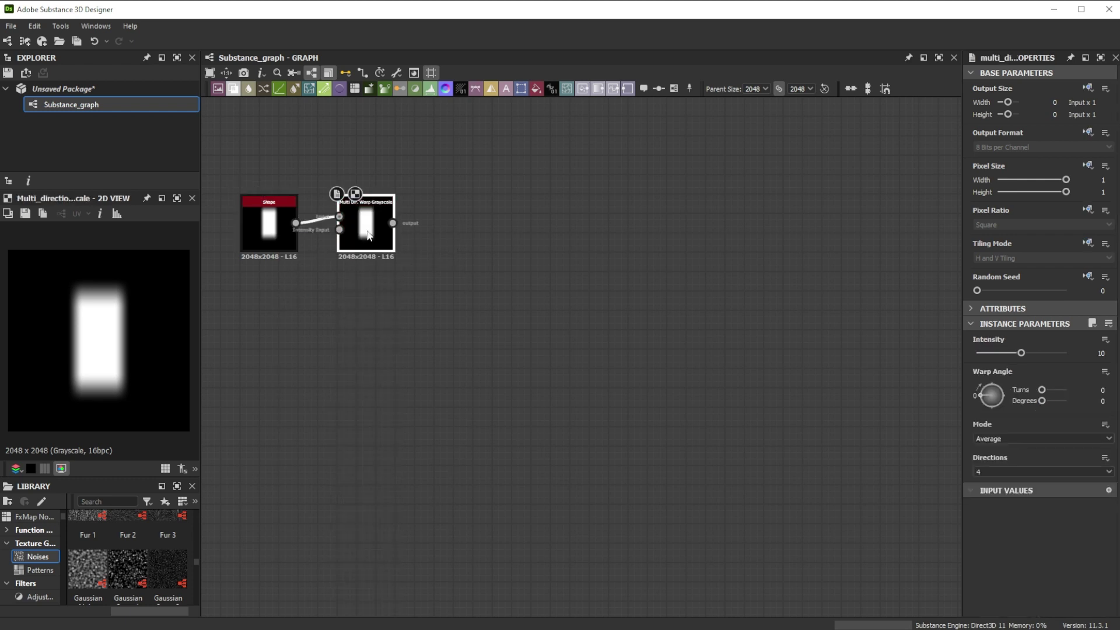
{"action": "left_click_drag", "start_coordinate": [373, 234], "coordinate": [469, 327]}
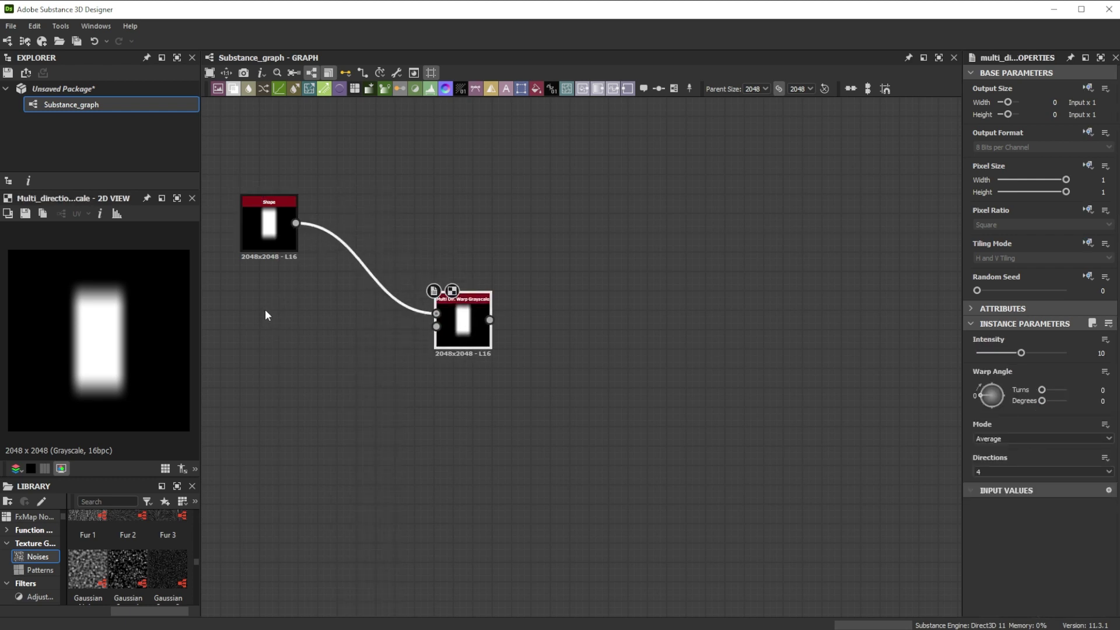
Step: Add a Gradient Linear 1 followed by a Gradient (Dynamic) node
{"action": "key", "text": "space"}
{"action": "type", "text": "gra"}
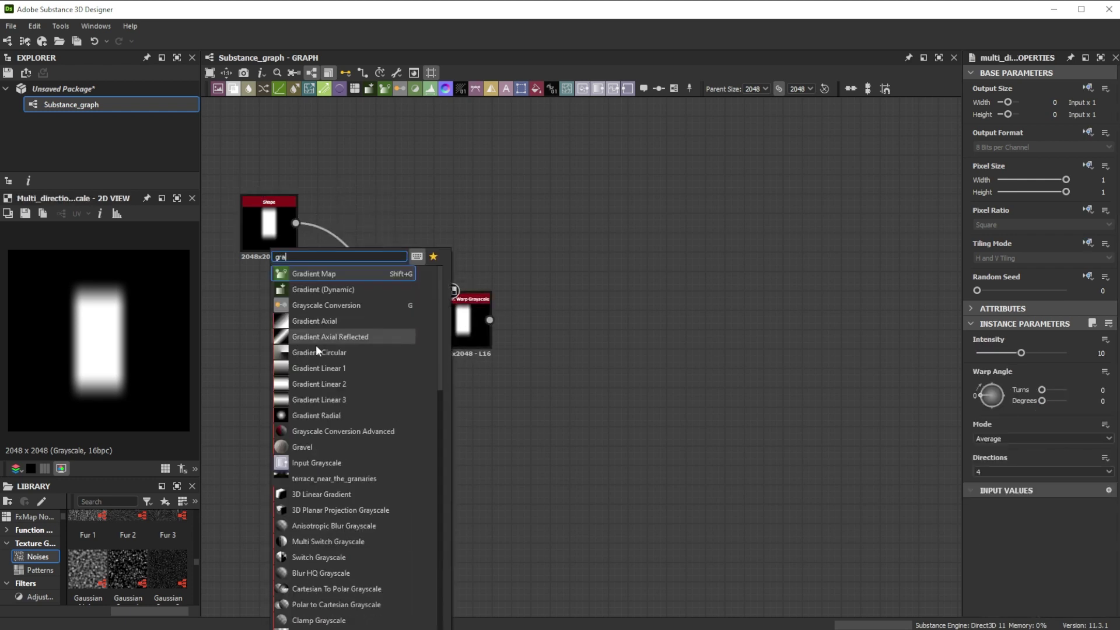
{"action": "left_click", "coordinate": [330, 366]}
{"action": "key", "text": "space"}
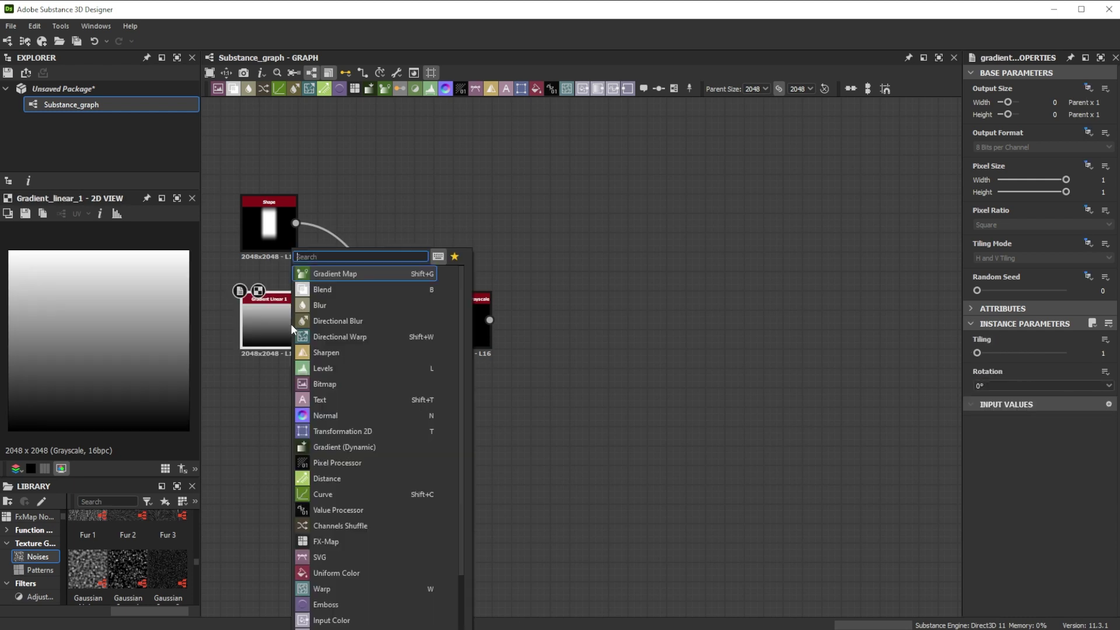
{"action": "type", "text": "gr"}
{"action": "left_click", "coordinate": [334, 290]}
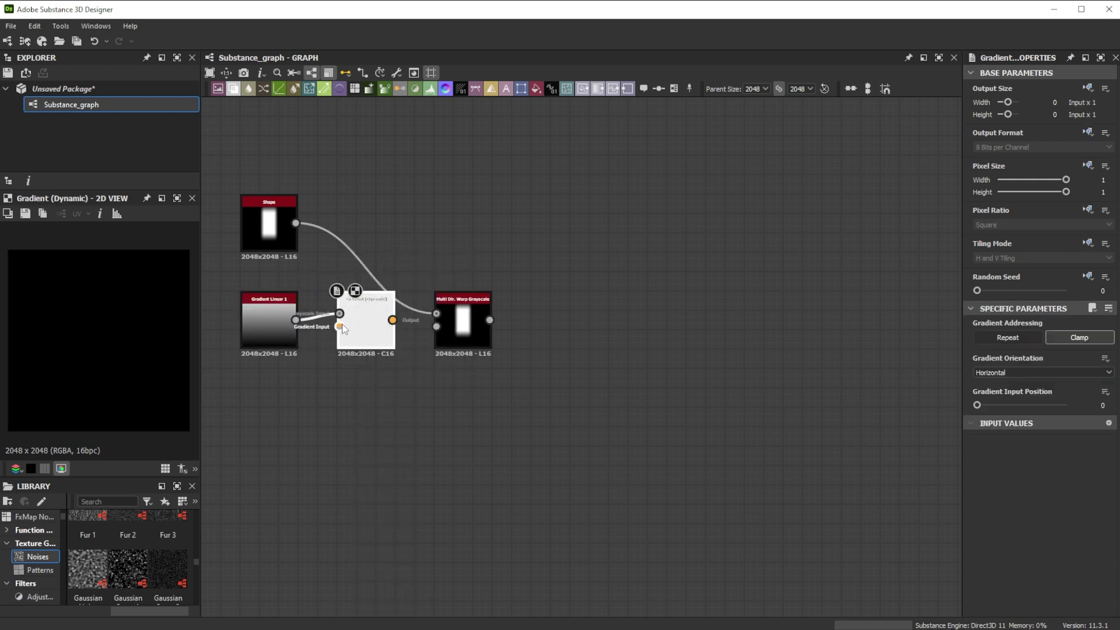
Step: Add a Gaussian Noise at Scale 9 and wire it into Gradient (Dynamic)'s gradient input
{"action": "key", "text": "space"}
{"action": "type", "text": "g"}
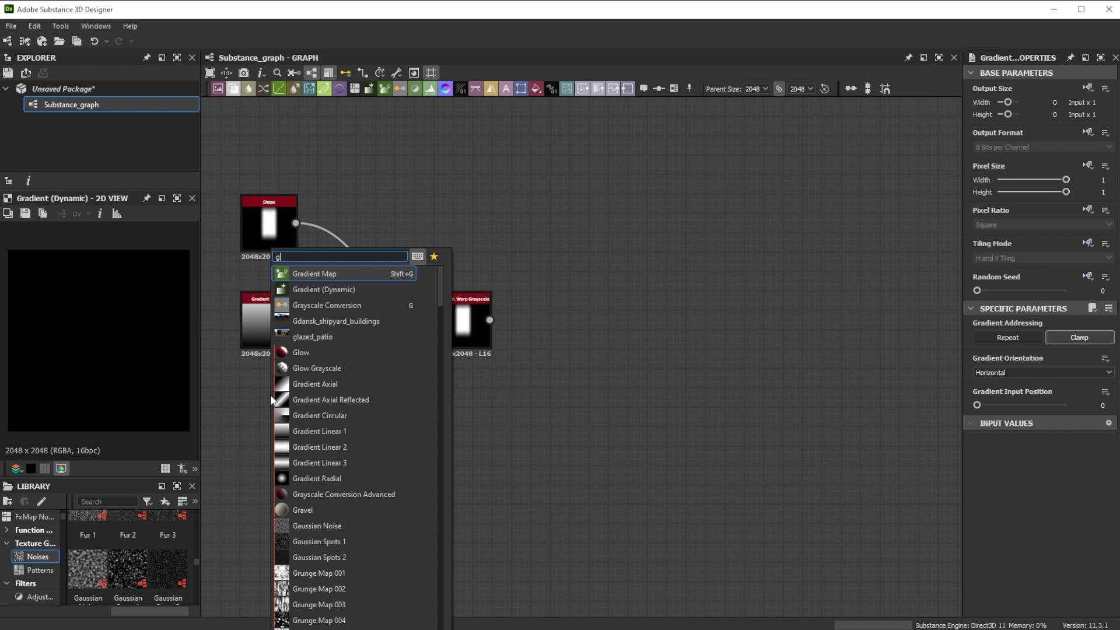
{"action": "type", "text": "au"}
{"action": "left_click", "coordinate": [318, 274]}
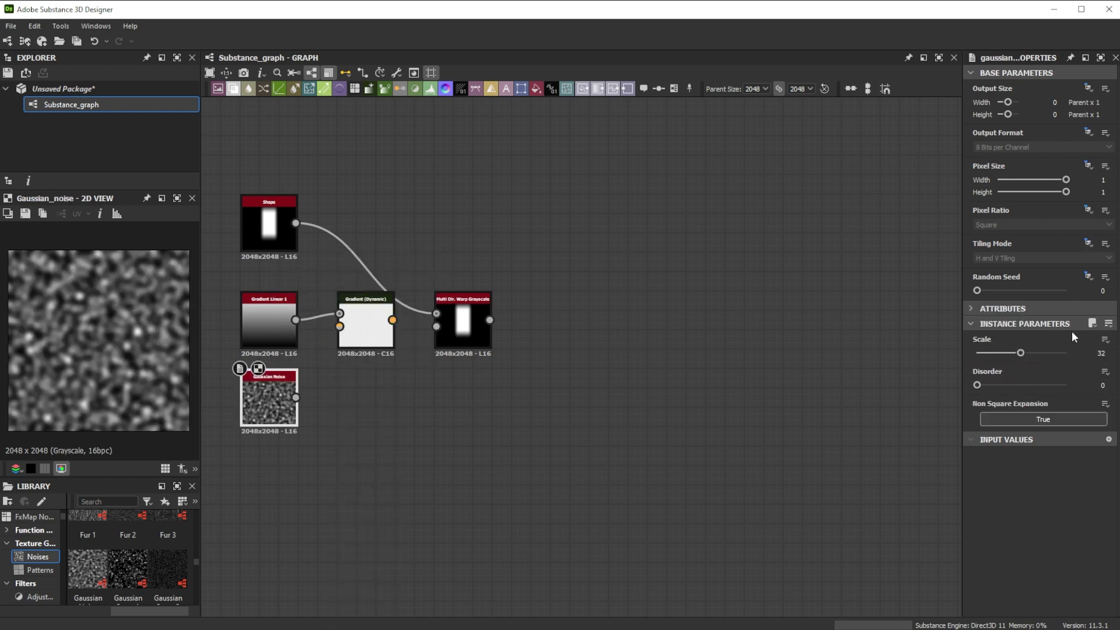
{"action": "left_click", "coordinate": [1100, 353]}
{"action": "type", "text": "9"}
{"action": "key", "text": "Return"}
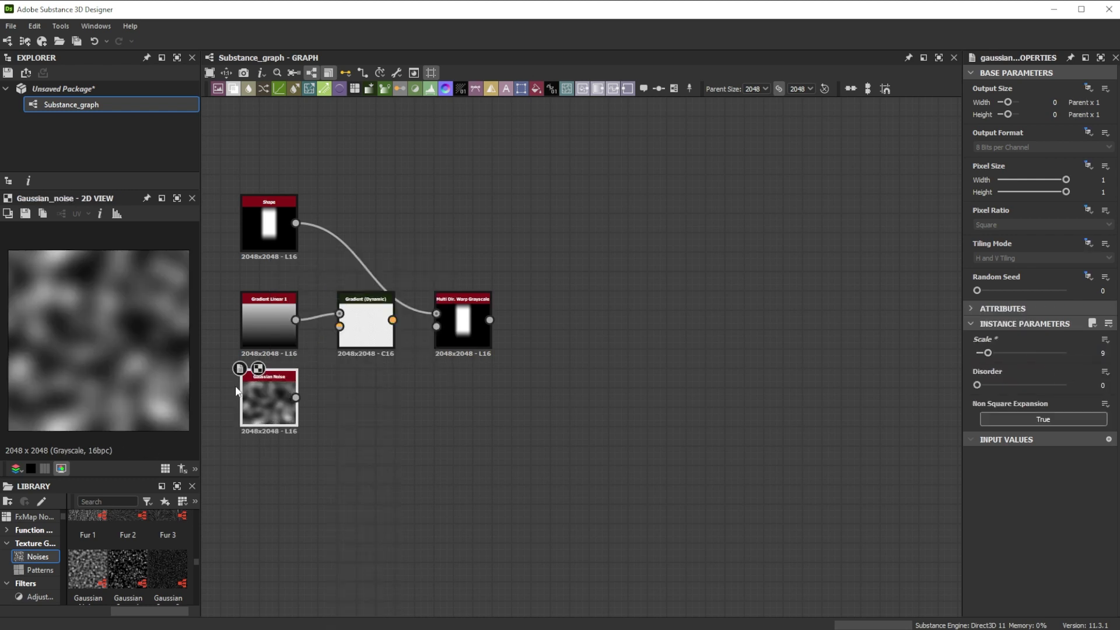
{"action": "left_click_drag", "start_coordinate": [277, 381], "coordinate": [440, 327]}
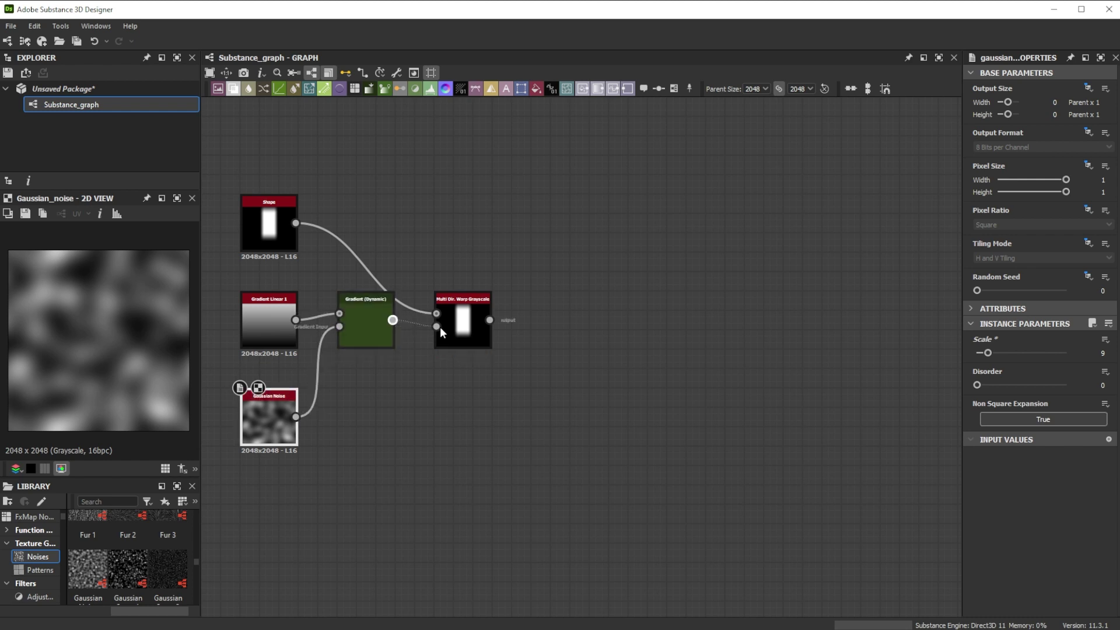
Step: Drive the warp's intensity input with the gradient, warping in one direction at 8°
{"action": "left_click", "coordinate": [469, 327]}
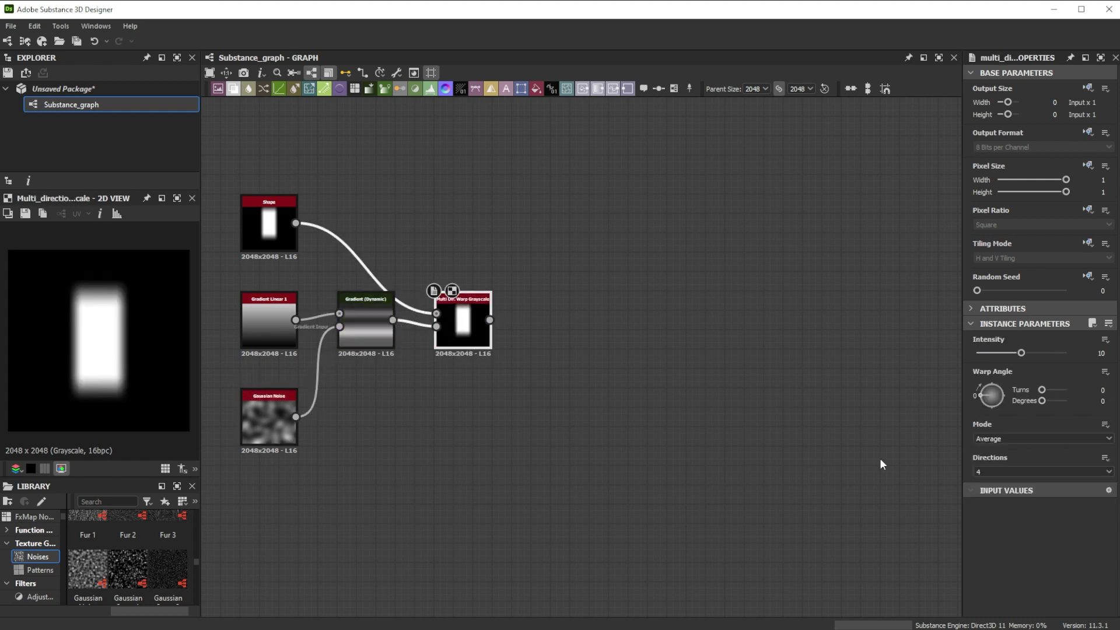
{"action": "left_click", "coordinate": [1045, 470]}
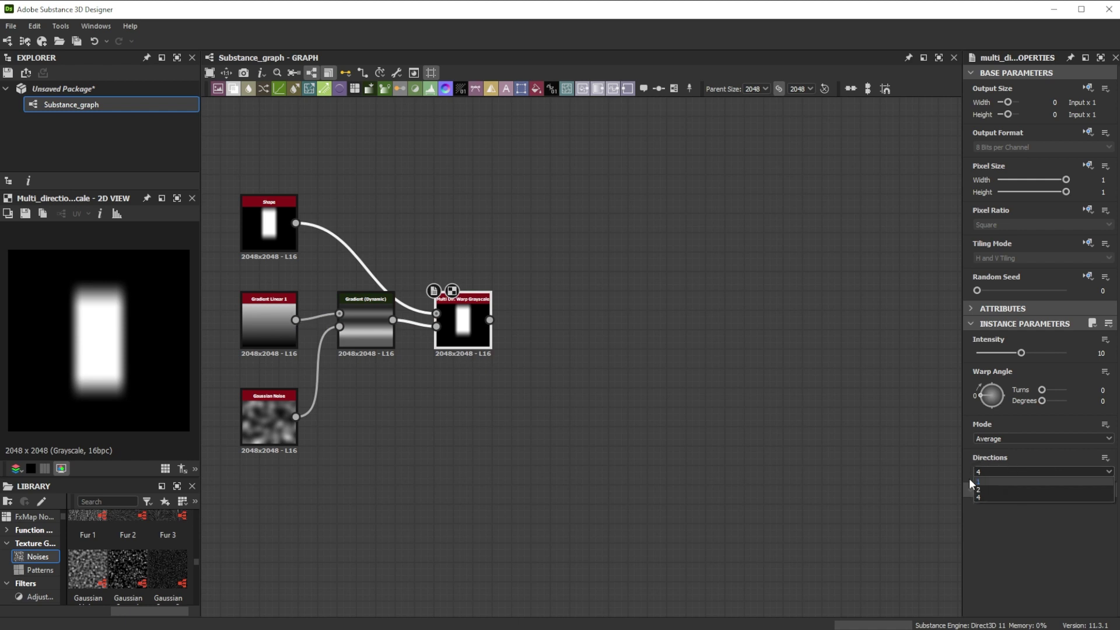
{"action": "left_click", "coordinate": [980, 481]}
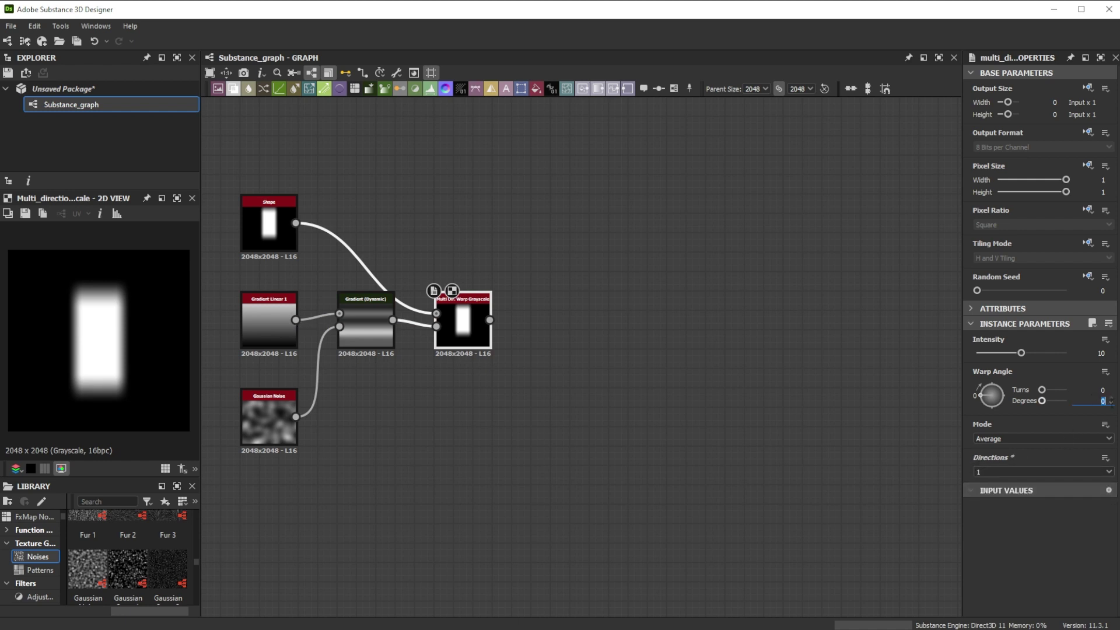
{"action": "type", "text": "8"}
{"action": "key", "text": "shift+Tab"}
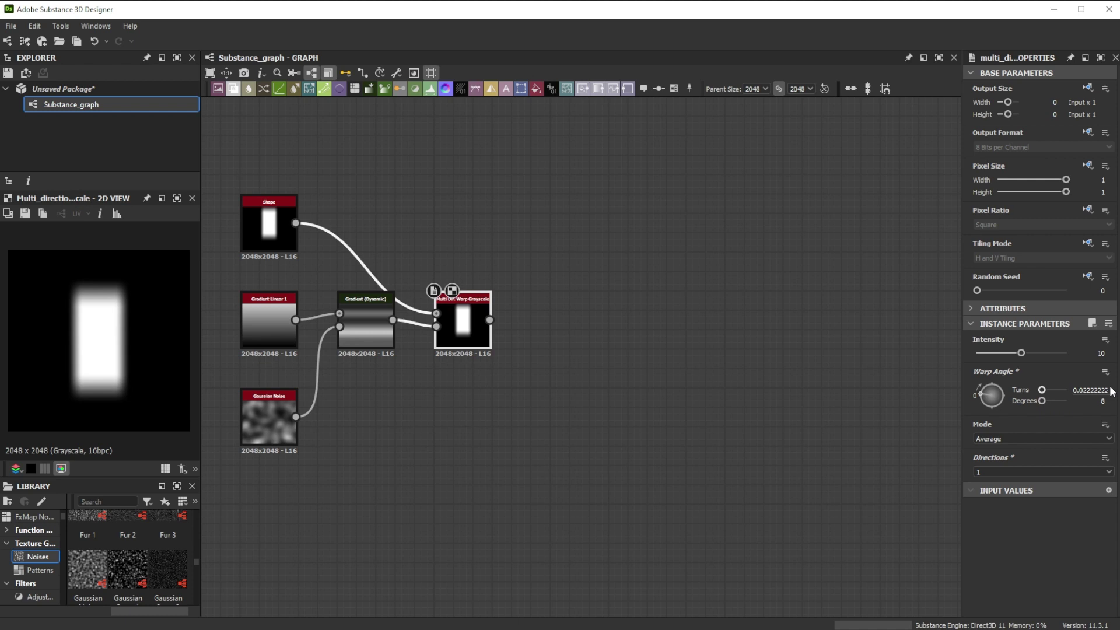
Step: Set the warp Intensity to 80, undoing a trial increase to about 128.65
{"action": "key", "text": "shift+Tab"}
{"action": "double_click", "coordinate": [1098, 353]}
{"action": "type", "text": "80"}
{"action": "key", "text": "Return"}
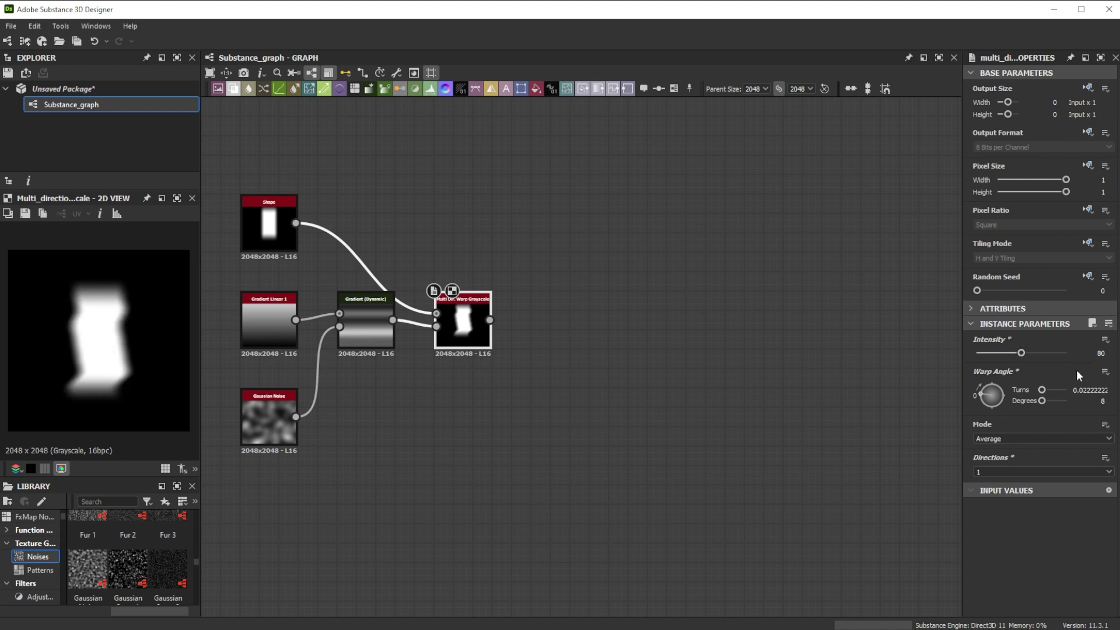
{"action": "mouse_move", "coordinate": [1021, 354]}
{"action": "left_mouse_down"}
{"action": "mouse_move", "coordinate": [979, 354]}
{"action": "mouse_move", "coordinate": [1062, 348]}
{"action": "mouse_move", "coordinate": [999, 349]}
{"action": "left_mouse_up"}
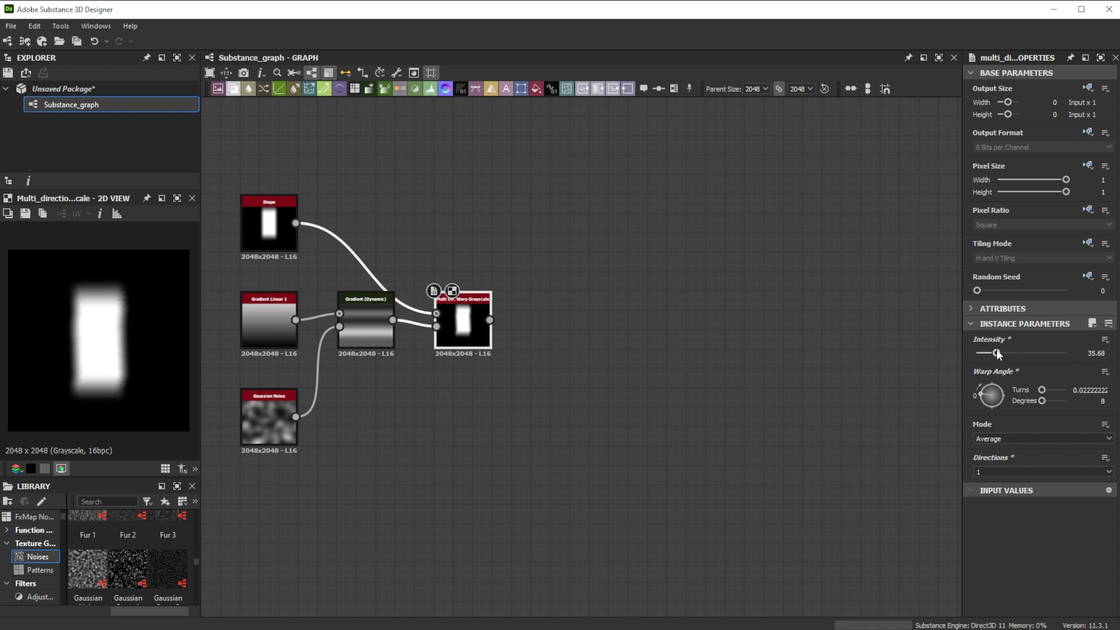
{"action": "key", "text": "ctrl+z"}
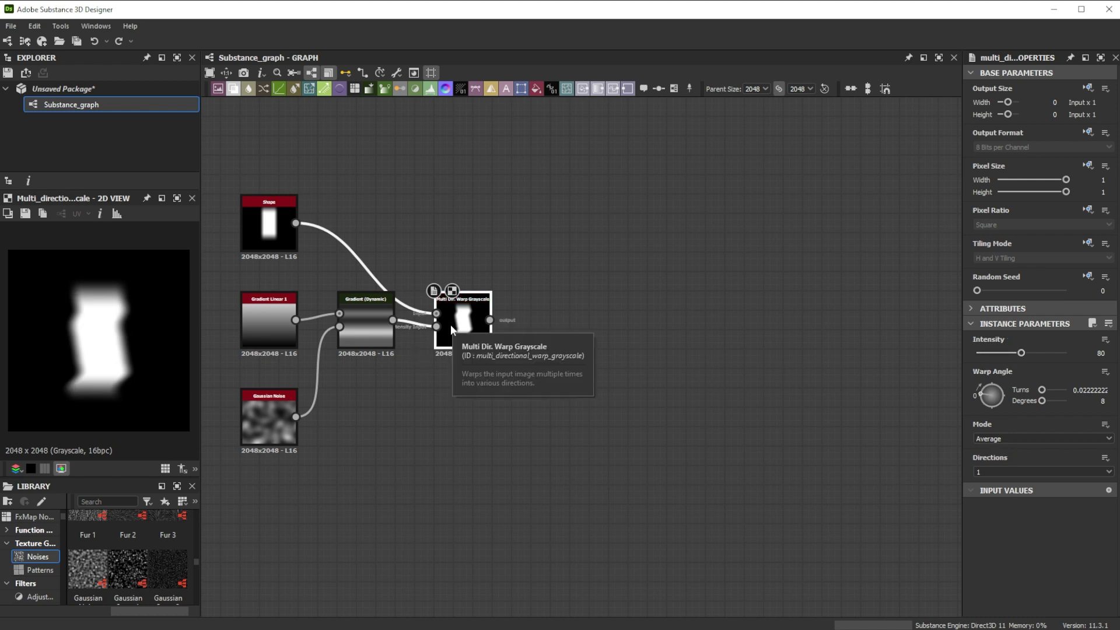
Step: Duplicate the Multi Dir. Warp node and set its warp angle to 90°
{"action": "key", "text": "ctrl+d"}
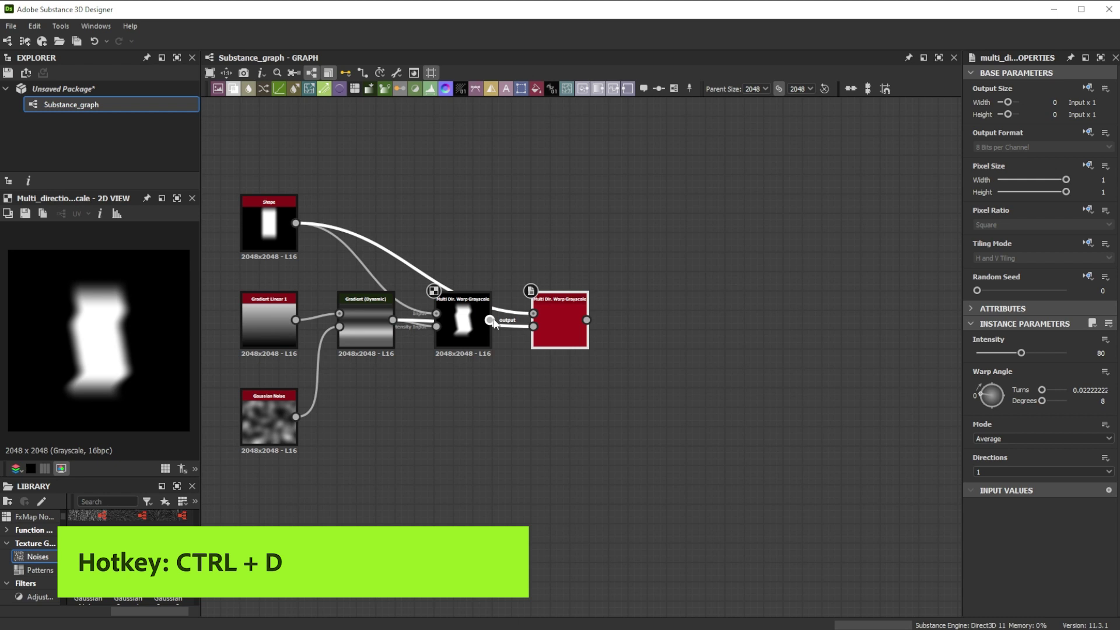
{"action": "left_click_drag", "start_coordinate": [541, 315], "coordinate": [552, 315]}
{"action": "left_click_drag", "start_coordinate": [1042, 389], "coordinate": [1049, 390]}
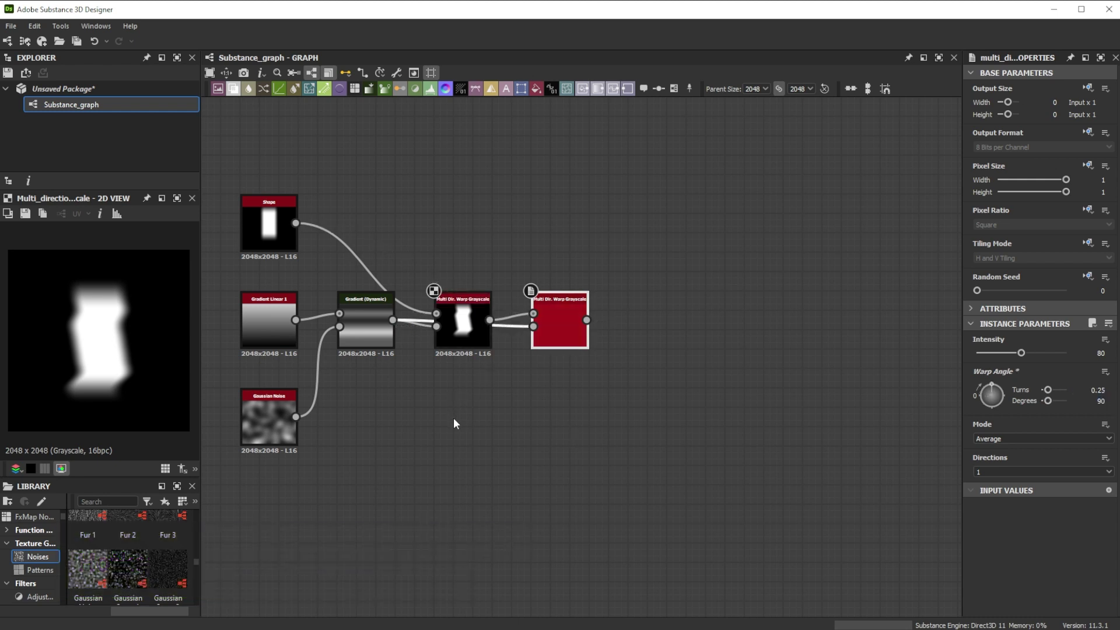
Step: Add a Moisture Noise with Pattern Size Y 0.5 driving the second warp's intensity
{"action": "key", "text": "space"}
{"action": "type", "text": "moi"}
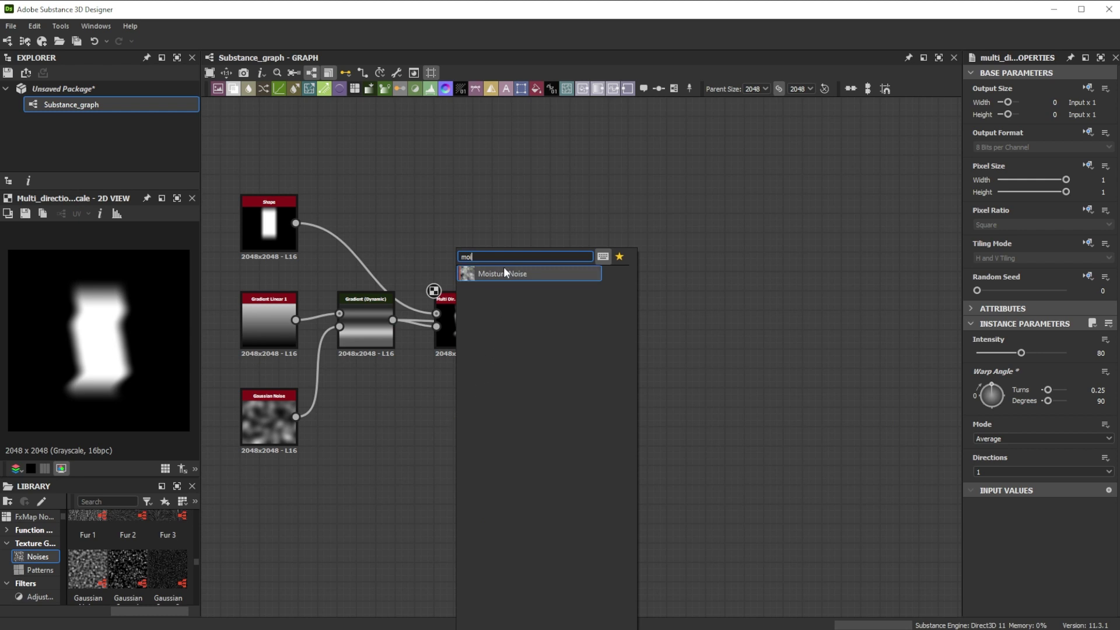
{"action": "left_click", "coordinate": [503, 273]}
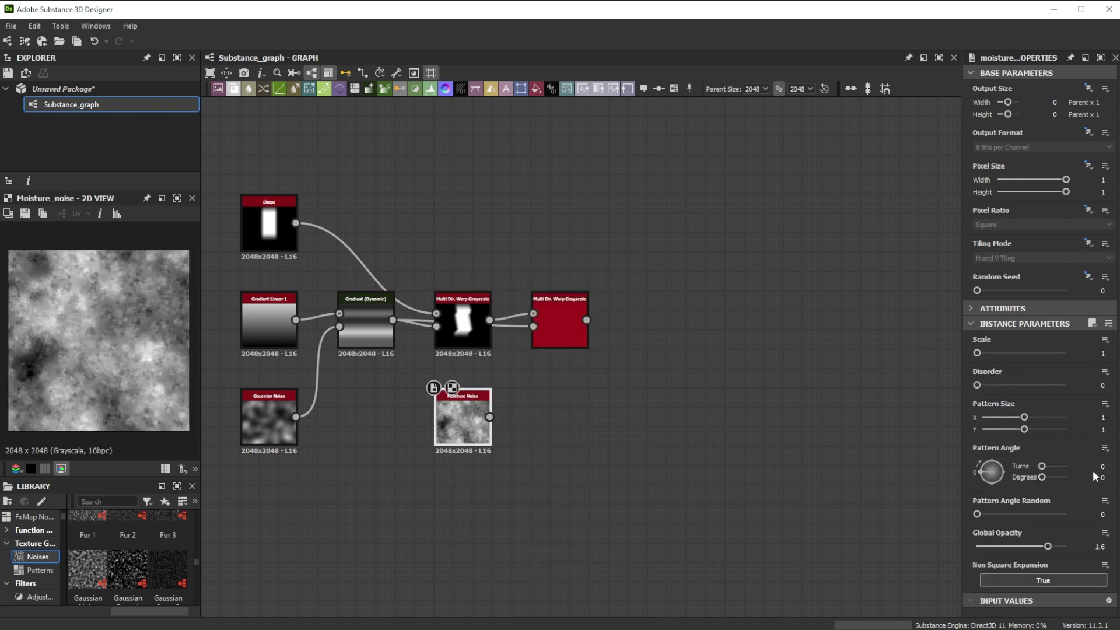
{"action": "double_click", "coordinate": [1102, 429]}
{"action": "type", "text": ".5"}
{"action": "key", "text": "Return"}
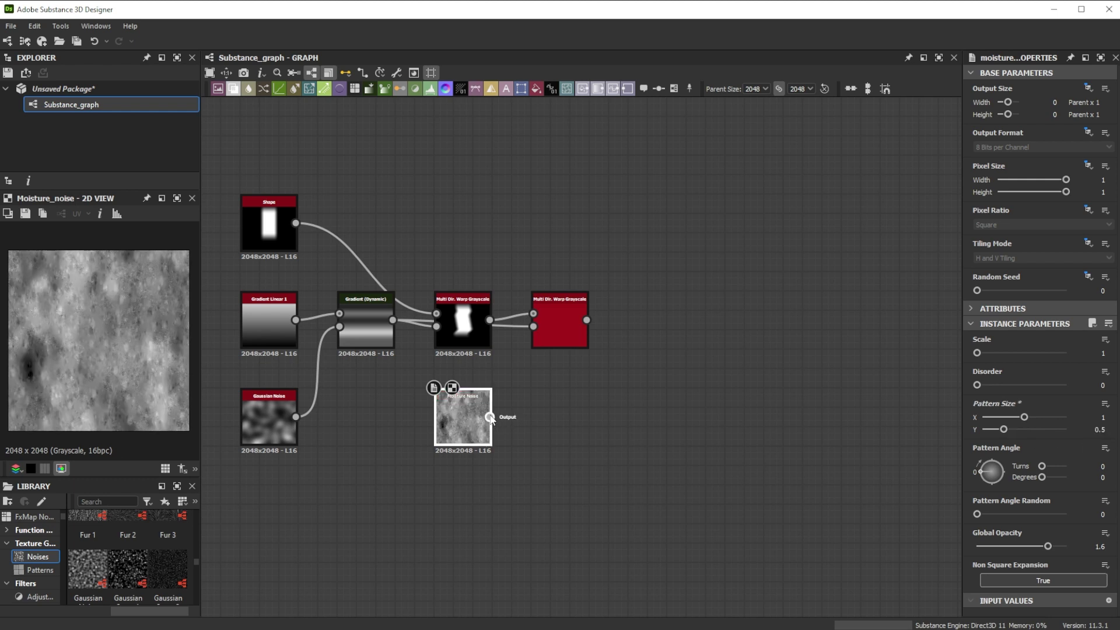
{"action": "left_click_drag", "start_coordinate": [490, 417], "coordinate": [535, 326]}
{"action": "double_click", "coordinate": [559, 324]}
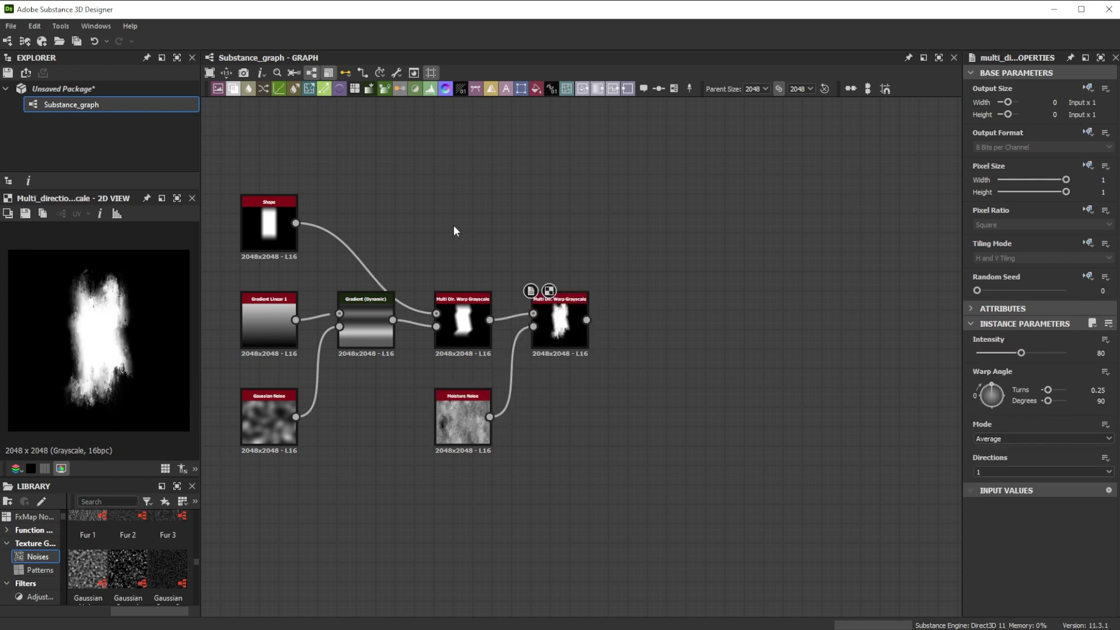
Step: Add an Anisotropic Noise with Y Amount 80 and Rotate enabled for vertical streaks
{"action": "key", "text": "space"}
{"action": "type", "text": "ani"}
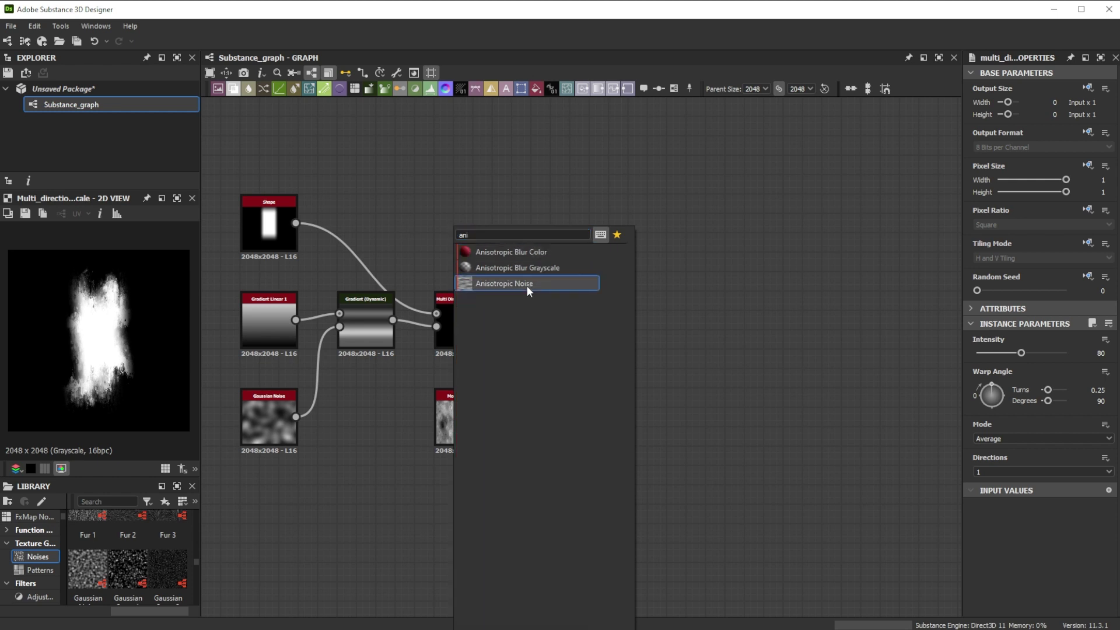
{"action": "left_click", "coordinate": [527, 286]}
{"action": "double_click", "coordinate": [1099, 385]}
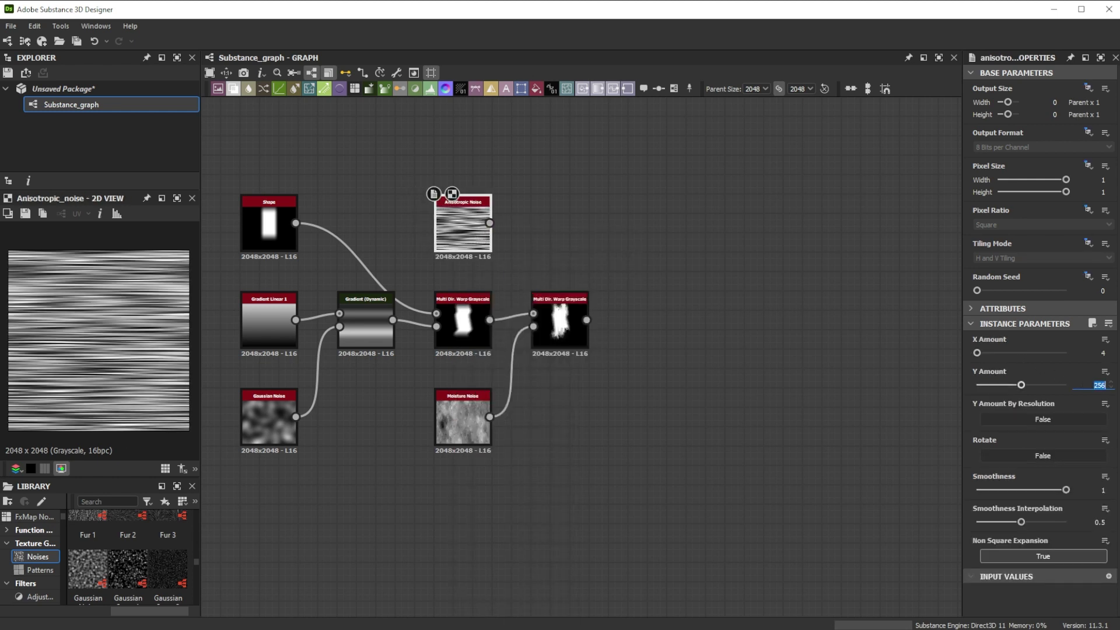
{"action": "type", "text": "80"}
{"action": "key", "text": "Return"}
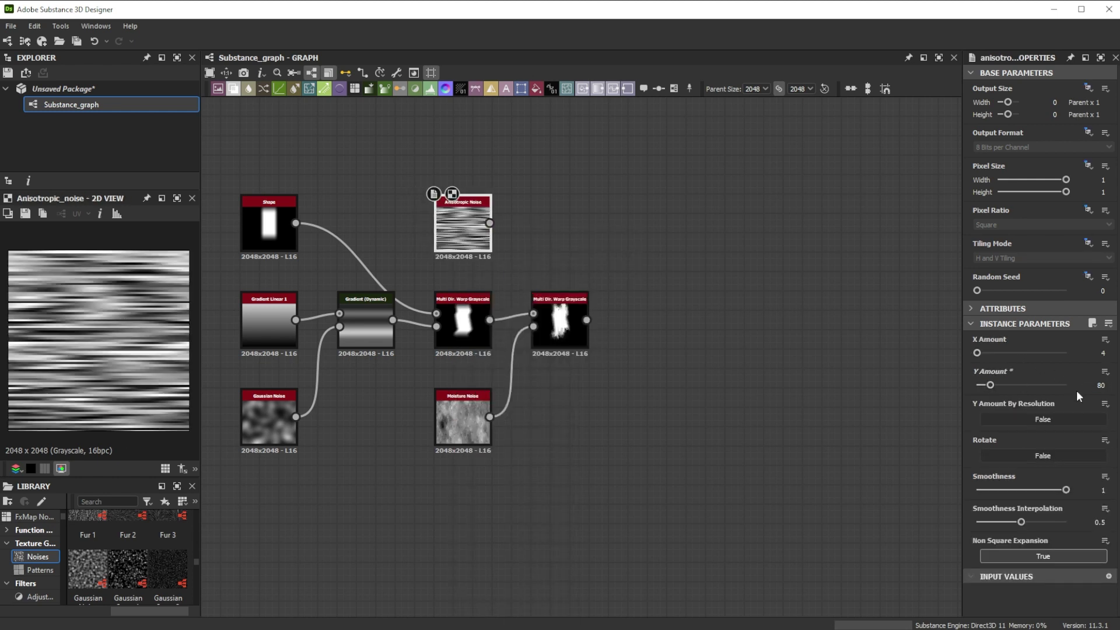
{"action": "left_click", "coordinate": [1049, 453]}
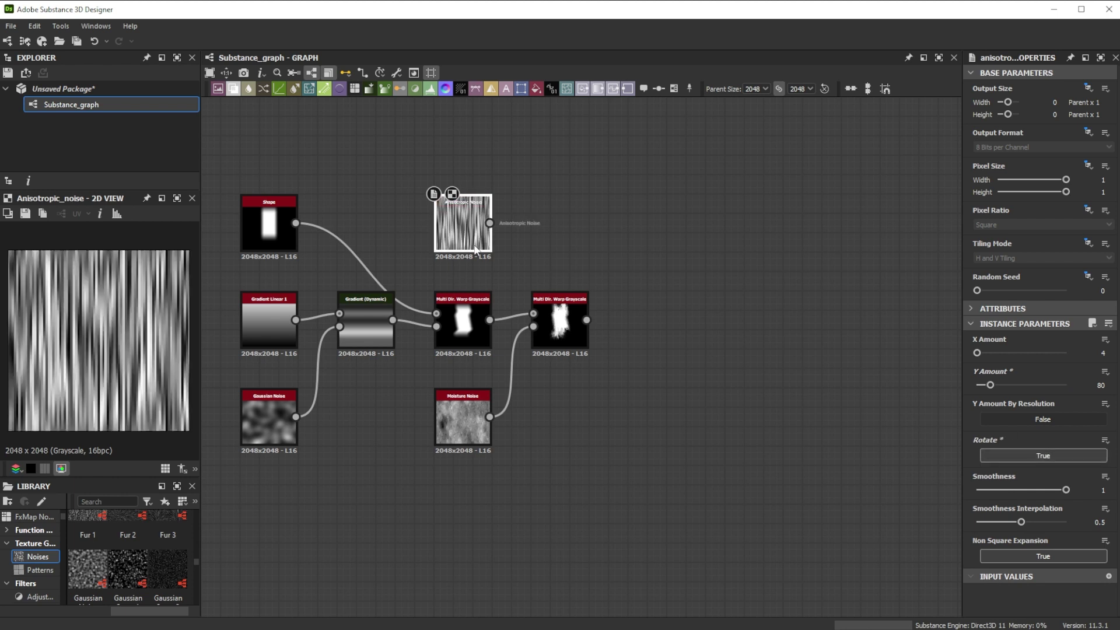
Step: Add a Blur HQ Grayscale after the Anisotropic Noise
{"action": "key", "text": "space"}
{"action": "type", "text": "blu"}
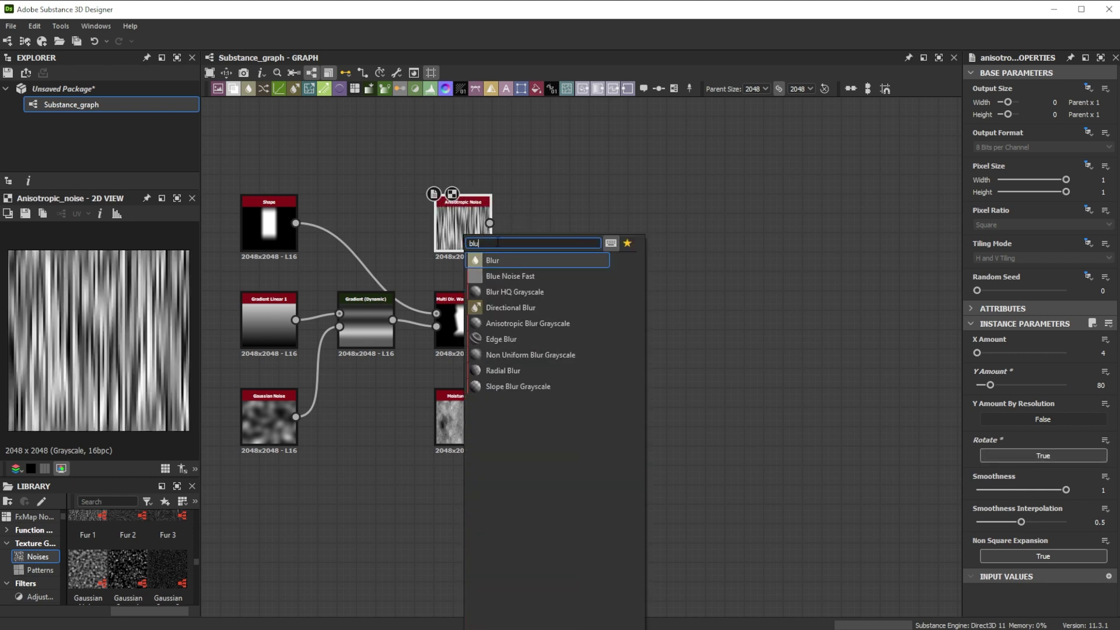
{"action": "left_click", "coordinate": [520, 291]}
{"action": "double_click", "coordinate": [1101, 353]}
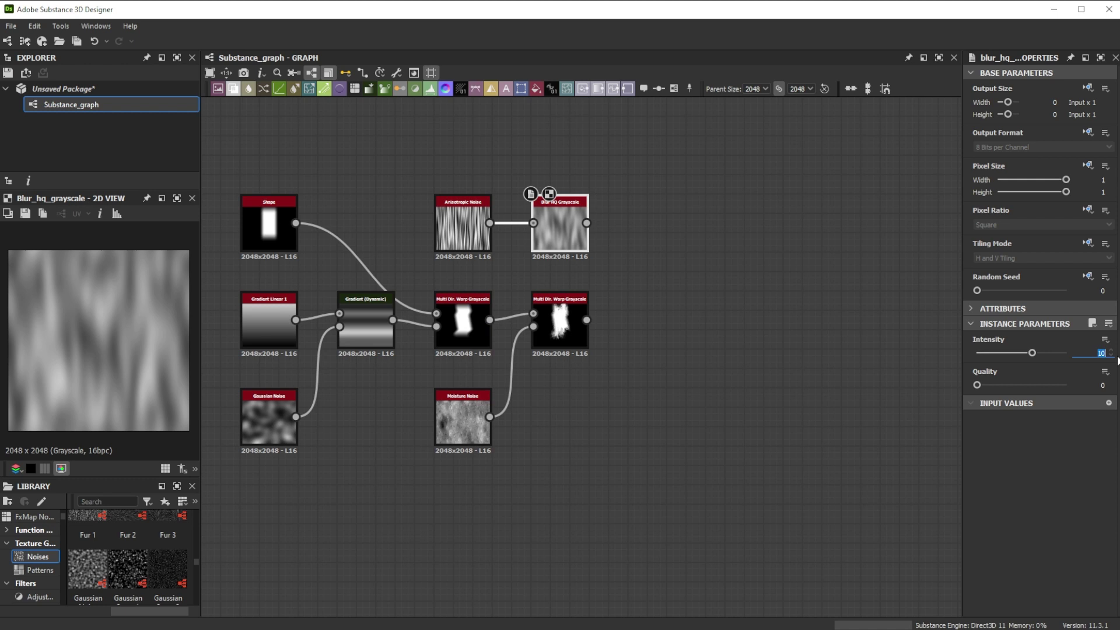
Step: Add an Overlay Blend after the second warp, with the blurred noise as Foreground
{"action": "left_click", "coordinate": [560, 327]}
{"action": "key", "text": "space"}
{"action": "type", "text": "bl"}
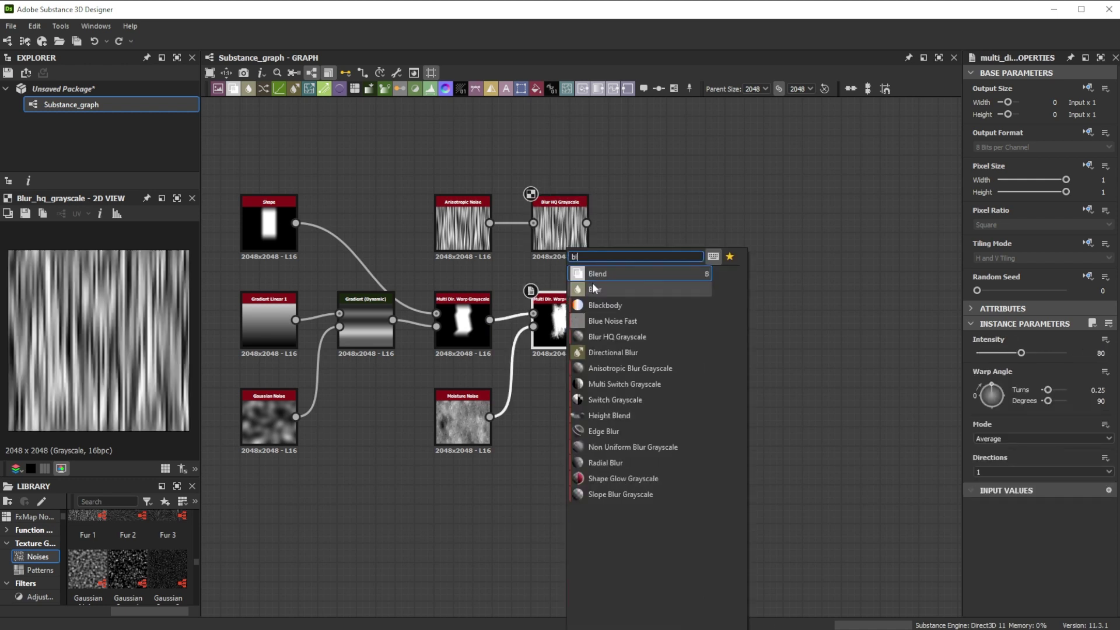
{"action": "left_click", "coordinate": [596, 274]}
{"action": "left_click_drag", "start_coordinate": [586, 223], "coordinate": [631, 307]}
{"action": "left_click", "coordinate": [1006, 369]}
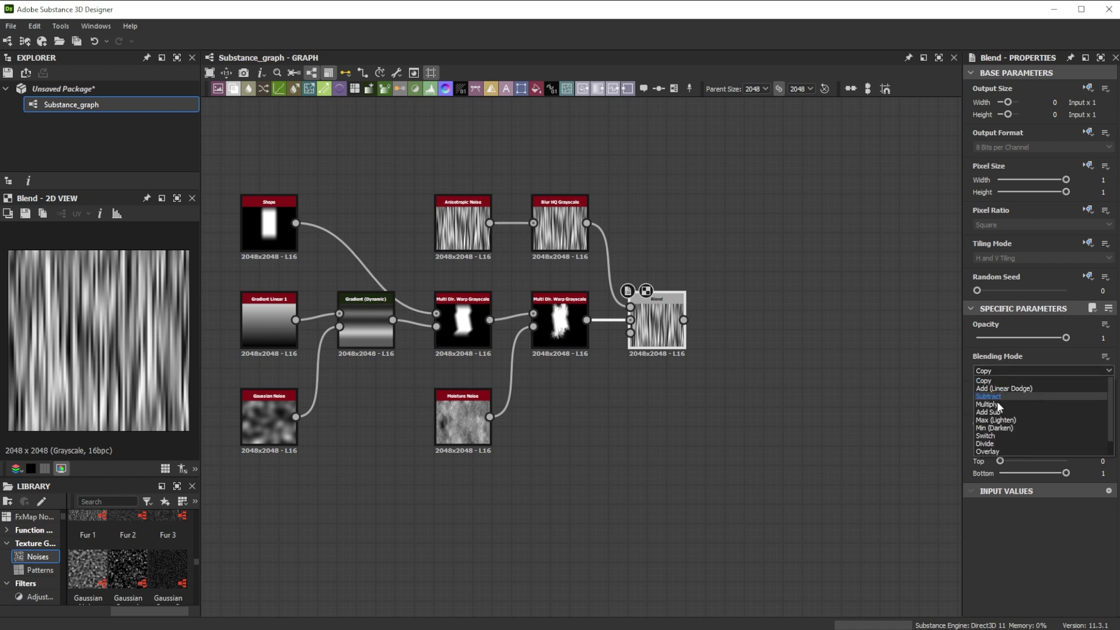
{"action": "left_click", "coordinate": [992, 452]}
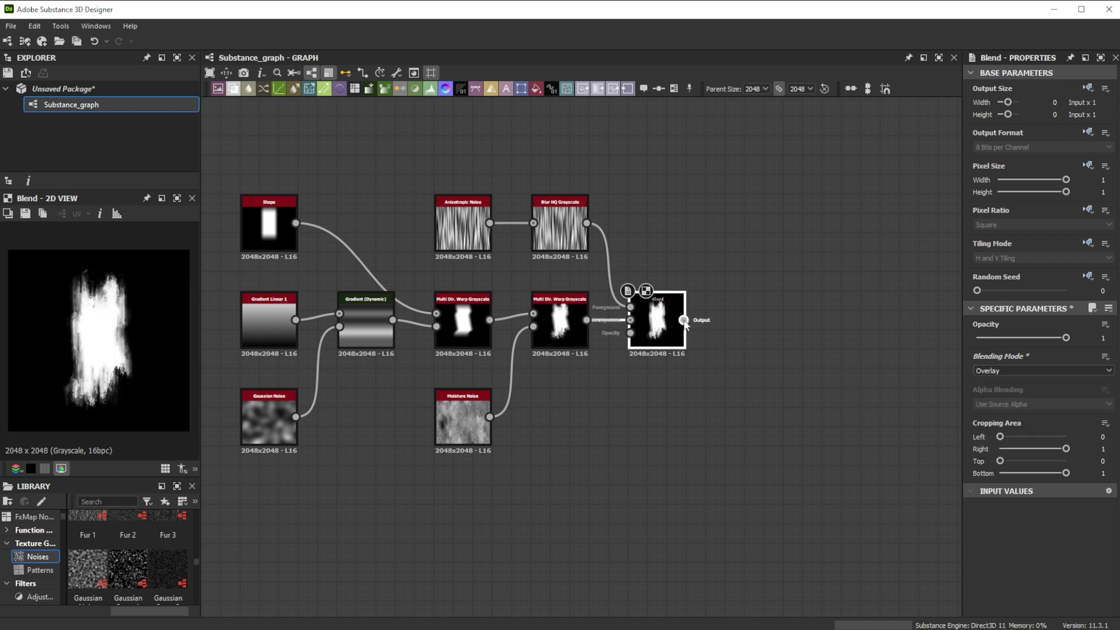
{"action": "left_click_drag", "start_coordinate": [722, 319], "coordinate": [722, 320]}
Step: Add a Directional Warp after the Blend, driven by a Gradient Linear 2 intensity input
{"action": "left_click", "coordinate": [757, 287]}
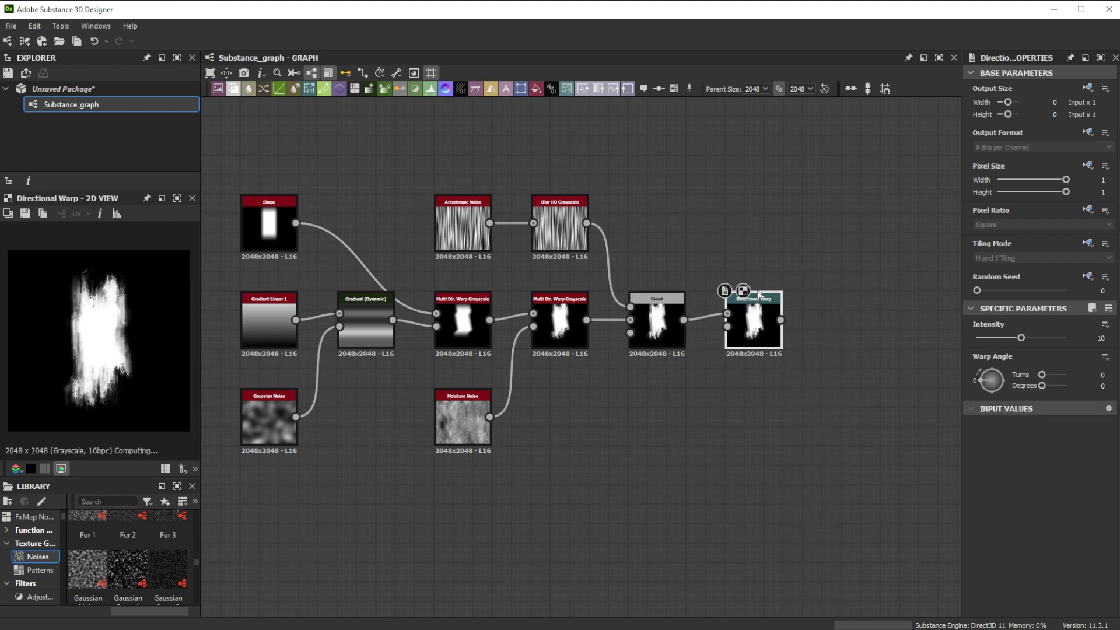
{"action": "key", "text": "space"}
{"action": "type", "text": "gra"}
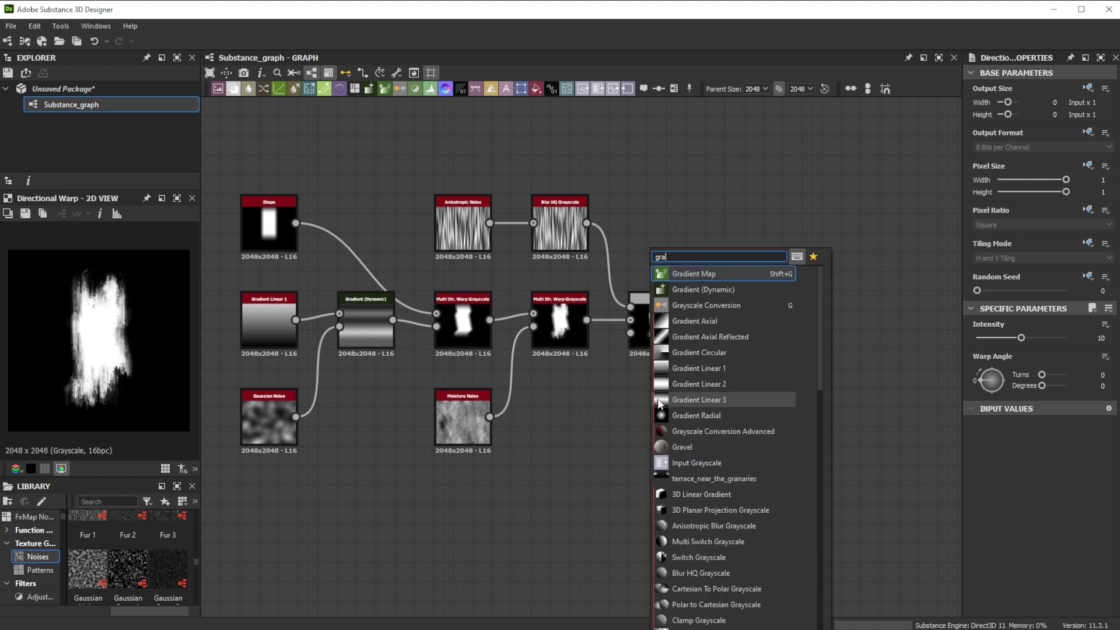
{"action": "left_click", "coordinate": [710, 381]}
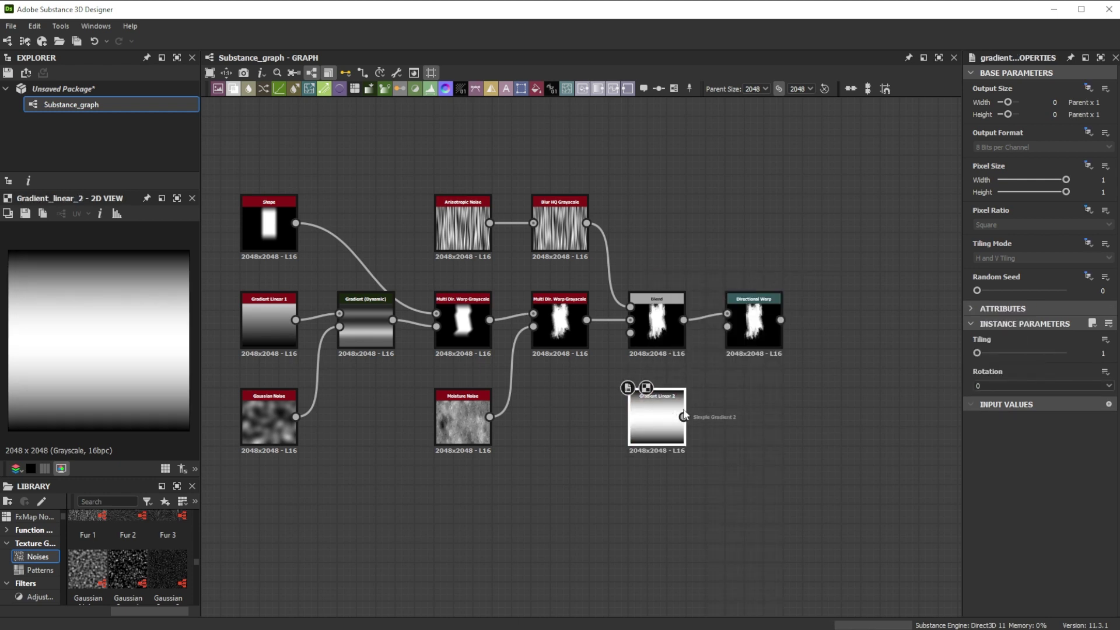
{"action": "left_click_drag", "start_coordinate": [684, 417], "coordinate": [759, 331]}
{"action": "left_click", "coordinate": [760, 332]}
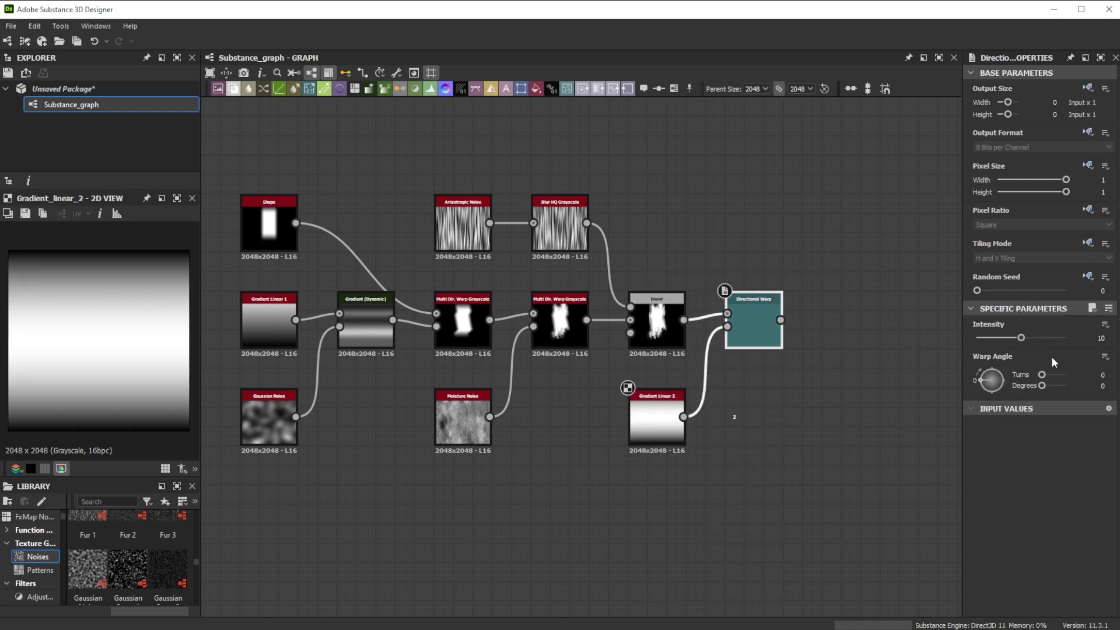
Step: Set the Directional Warp Intensity to 40 and preview its output
{"action": "double_click", "coordinate": [1102, 337]}
{"action": "type", "text": "40"}
{"action": "key", "text": "Return"}
{"action": "double_click", "coordinate": [750, 324]}
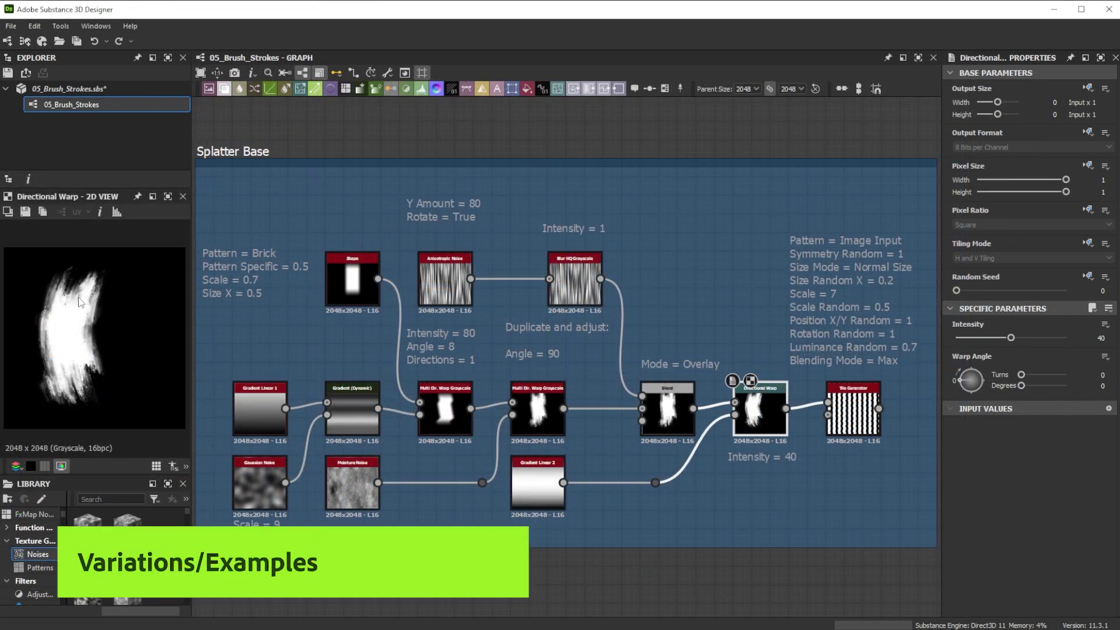
Step: Open the example's Tile Generator settings and keep Image Input as the tile pattern
{"action": "double_click", "coordinate": [874, 415]}
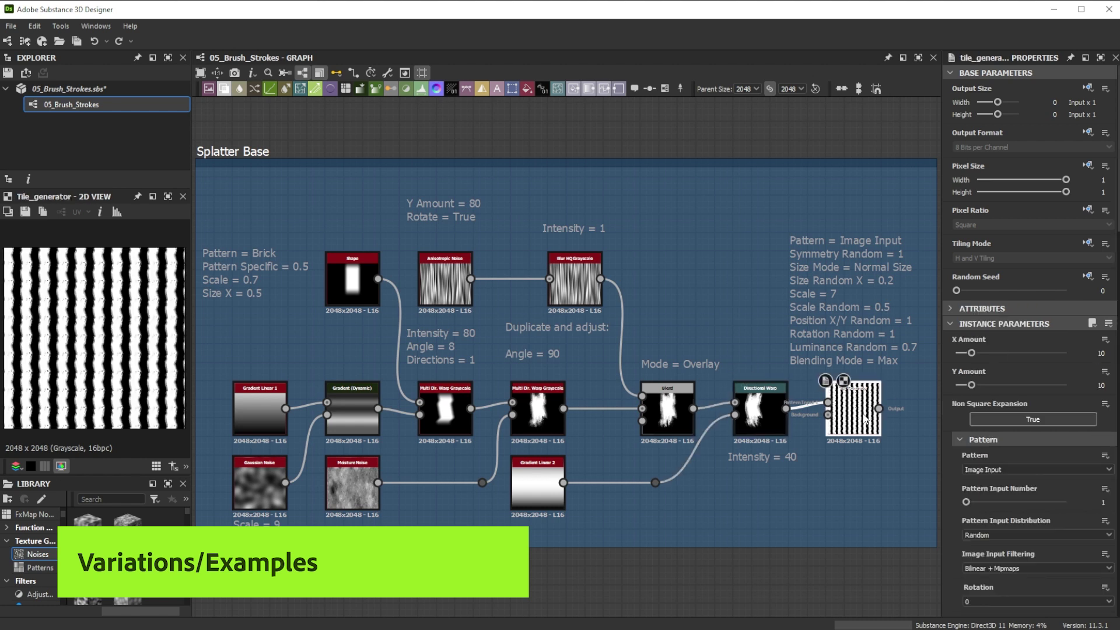
{"action": "left_click", "coordinate": [989, 469]}
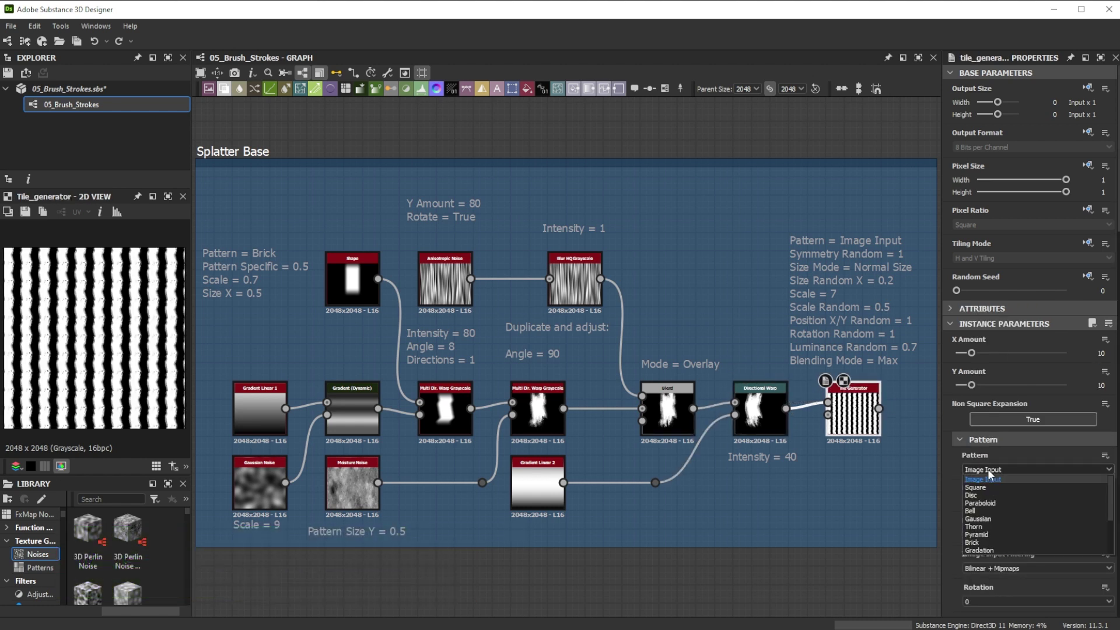
{"action": "left_click", "coordinate": [982, 481]}
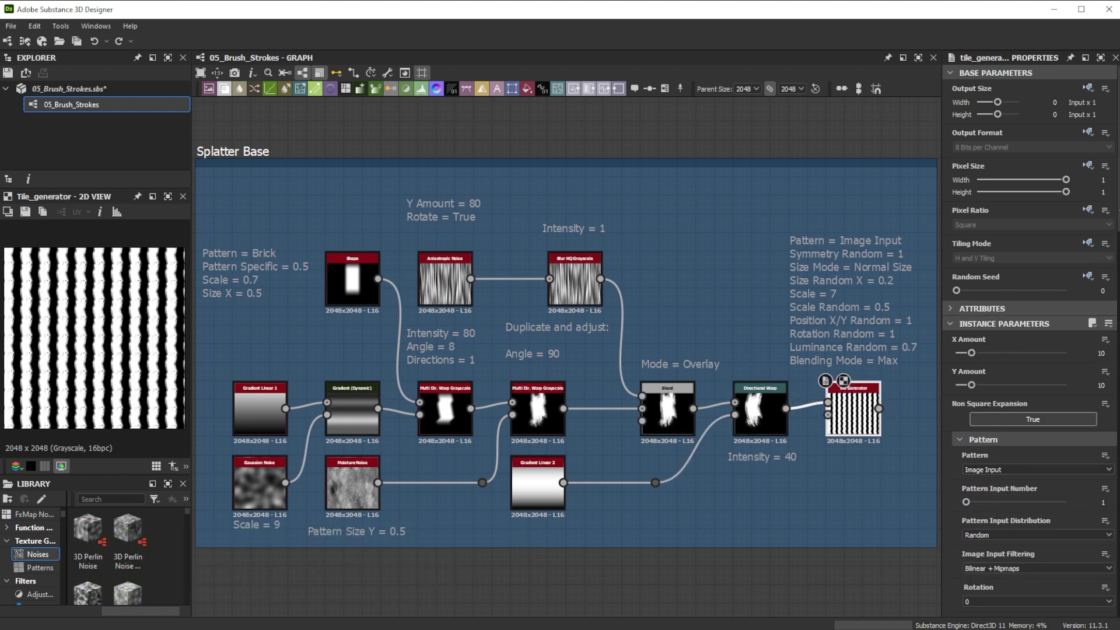
{"action": "scroll", "coordinate": [982, 478], "scroll_direction": "down", "scroll_amount": 10}
{"action": "scroll", "coordinate": [972, 211], "scroll_direction": "down", "scroll_amount": 8}
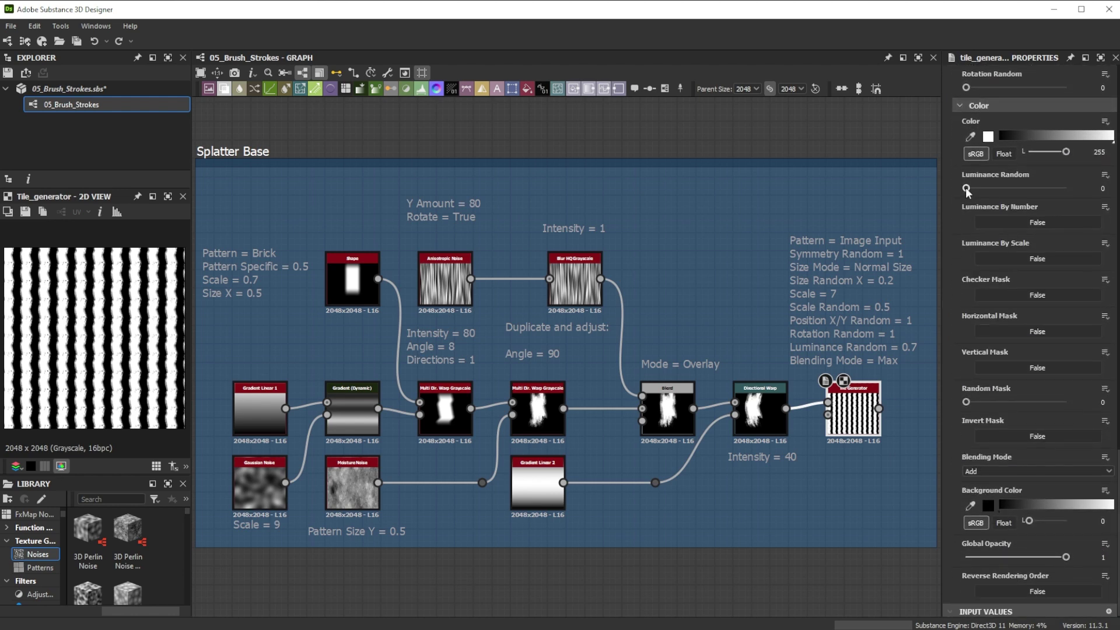
Step: Set Luminance Random to 0.7 and the tile blending mode to Max
{"action": "left_click_drag", "start_coordinate": [966, 188], "coordinate": [1038, 188]}
{"action": "double_click", "coordinate": [1087, 188]}
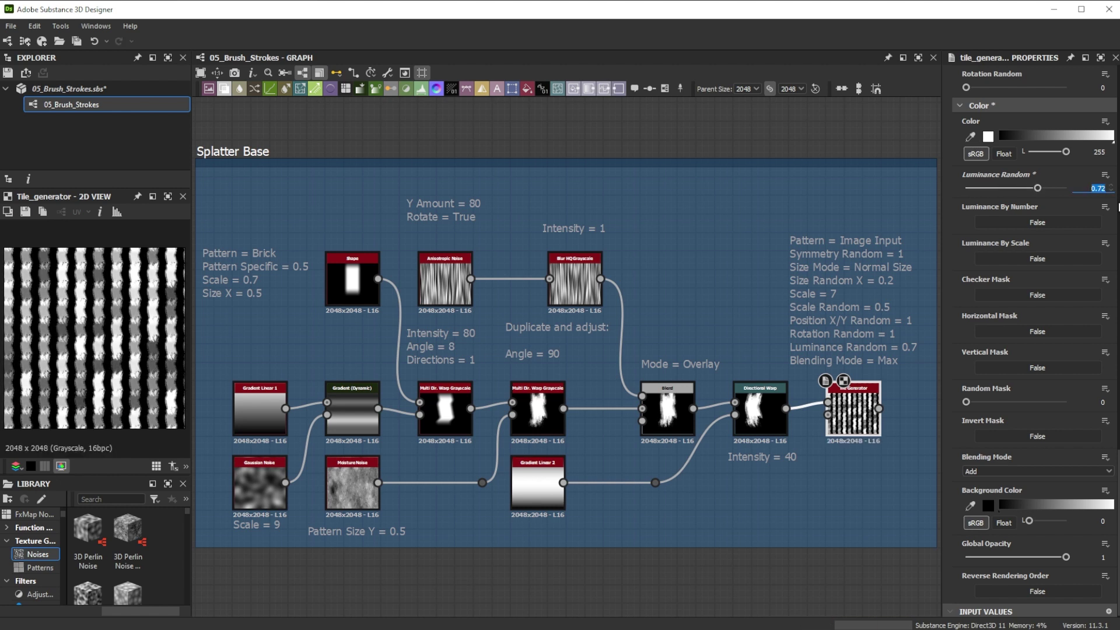
{"action": "type", "text": ".7"}
{"action": "key", "text": "Return"}
{"action": "left_click", "coordinate": [1017, 471]}
{"action": "left_click", "coordinate": [986, 489]}
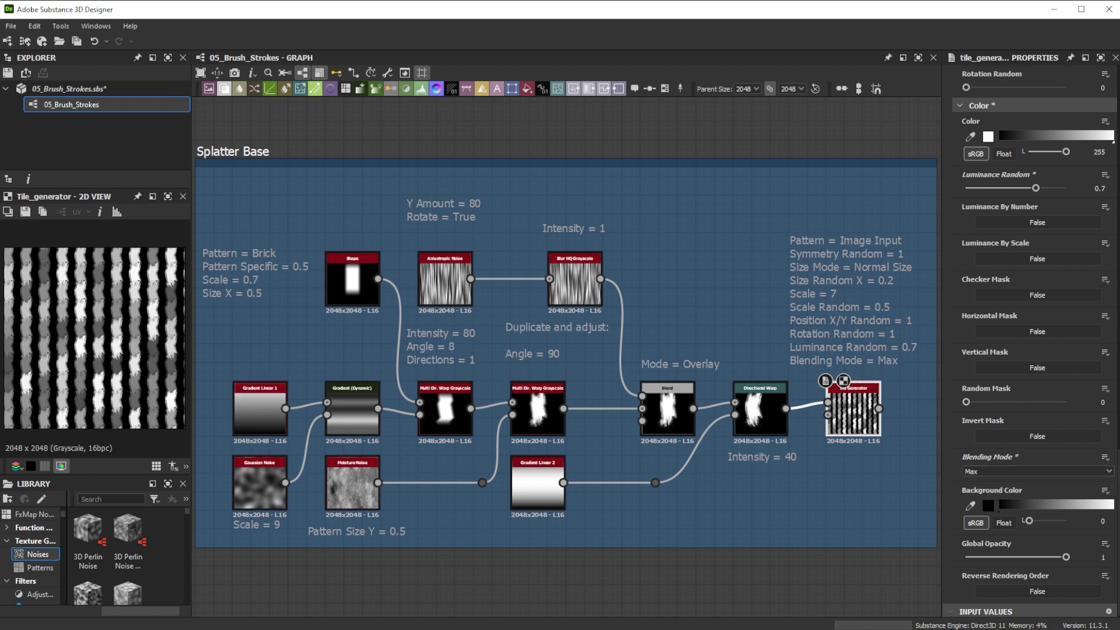
{"action": "scroll", "coordinate": [1030, 452], "scroll_direction": "up", "scroll_amount": 10}
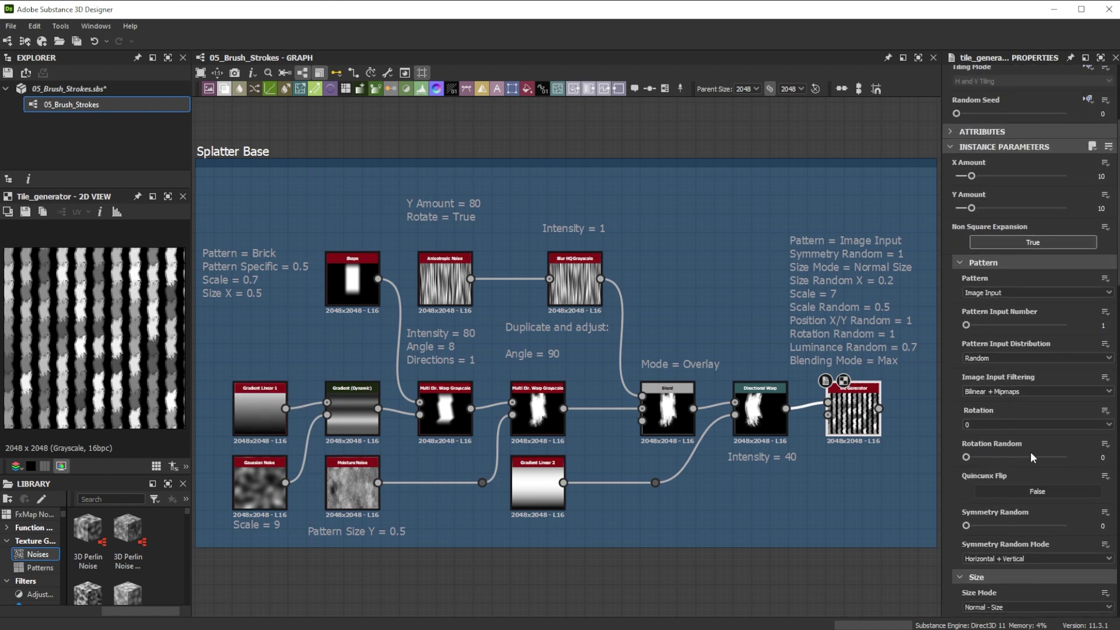
Step: Raise Symmetry Random to 1, keep Normal - Size mode, and set tile Scale to 7
{"action": "left_click_drag", "start_coordinate": [966, 525], "coordinate": [1071, 525]}
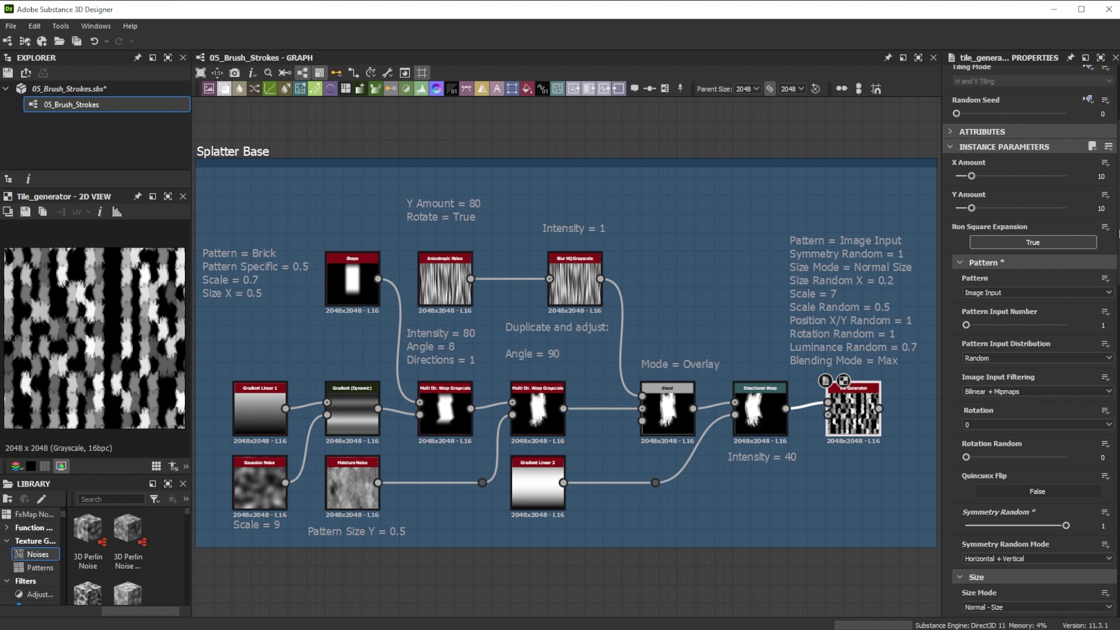
{"action": "scroll", "coordinate": [1117, 233], "scroll_direction": "down", "scroll_amount": 6}
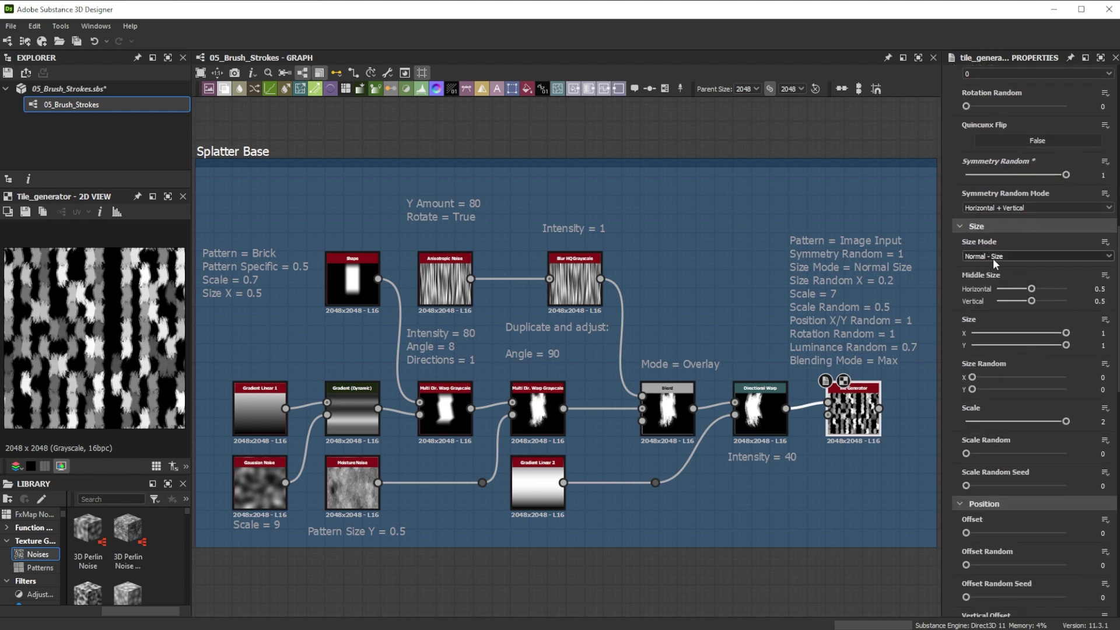
{"action": "left_click", "coordinate": [989, 257]}
{"action": "left_click", "coordinate": [978, 274]}
{"action": "type", "text": "7"}
{"action": "key", "text": "Return"}
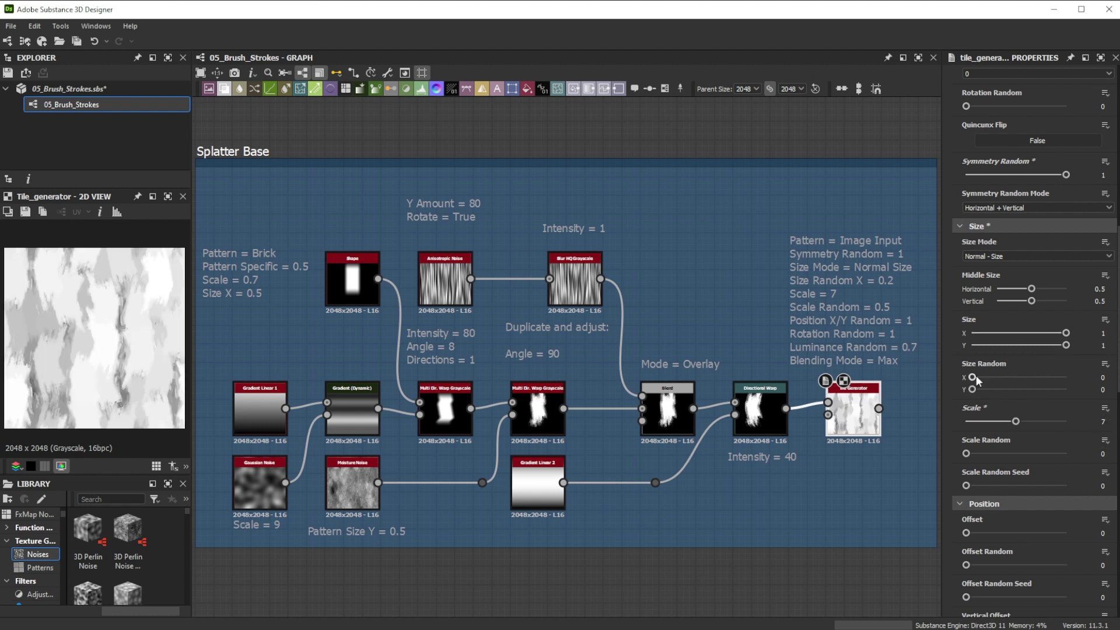
Step: Set Size Random X 0.2, Scale Random 0.5, and Position Random X/Y and Rotation Random to 1
{"action": "left_click_drag", "start_coordinate": [972, 377], "coordinate": [990, 378]}
{"action": "left_click_drag", "start_coordinate": [966, 453], "coordinate": [1016, 453]}
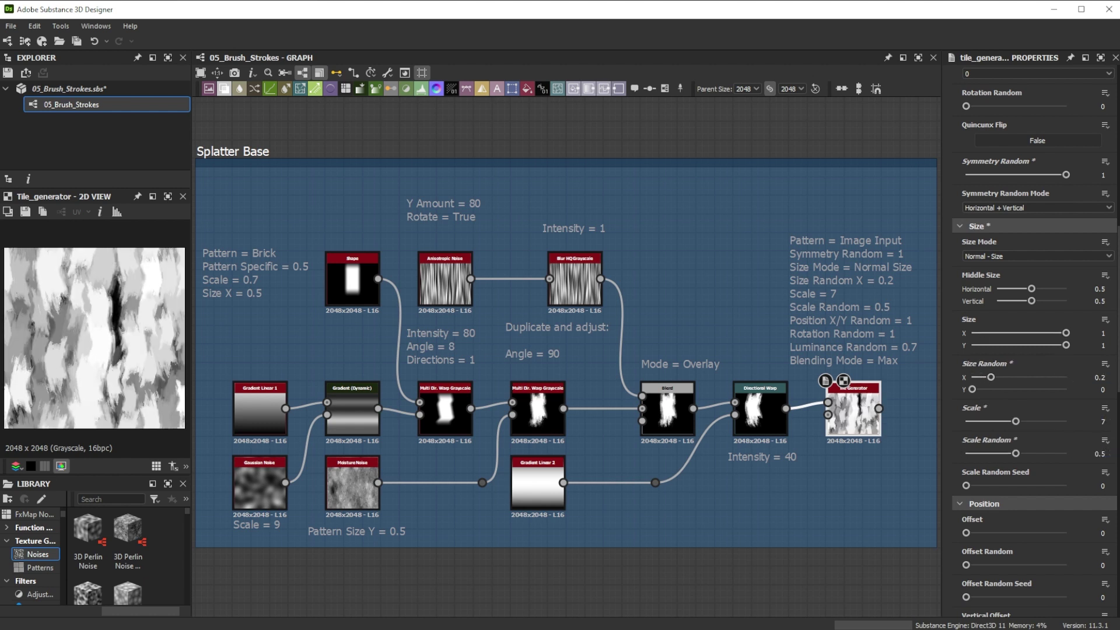
{"action": "scroll", "coordinate": [957, 513], "scroll_direction": "down", "scroll_amount": 7}
{"action": "left_click", "coordinate": [1066, 411]}
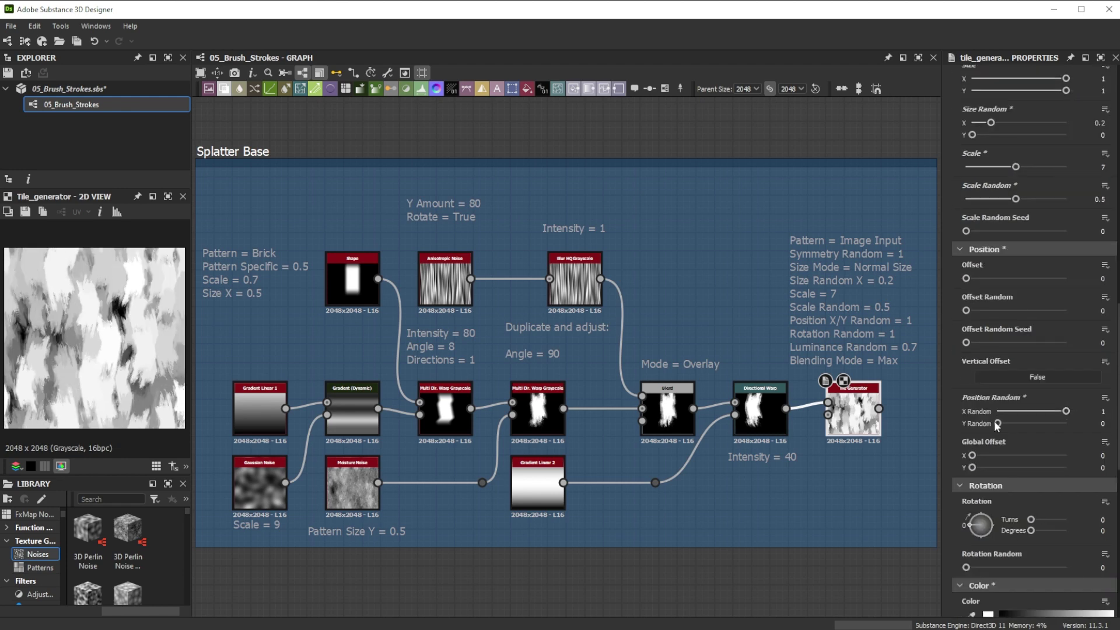
{"action": "left_click_drag", "start_coordinate": [996, 423], "coordinate": [1067, 424]}
{"action": "left_click_drag", "start_coordinate": [968, 567], "coordinate": [1116, 554]}
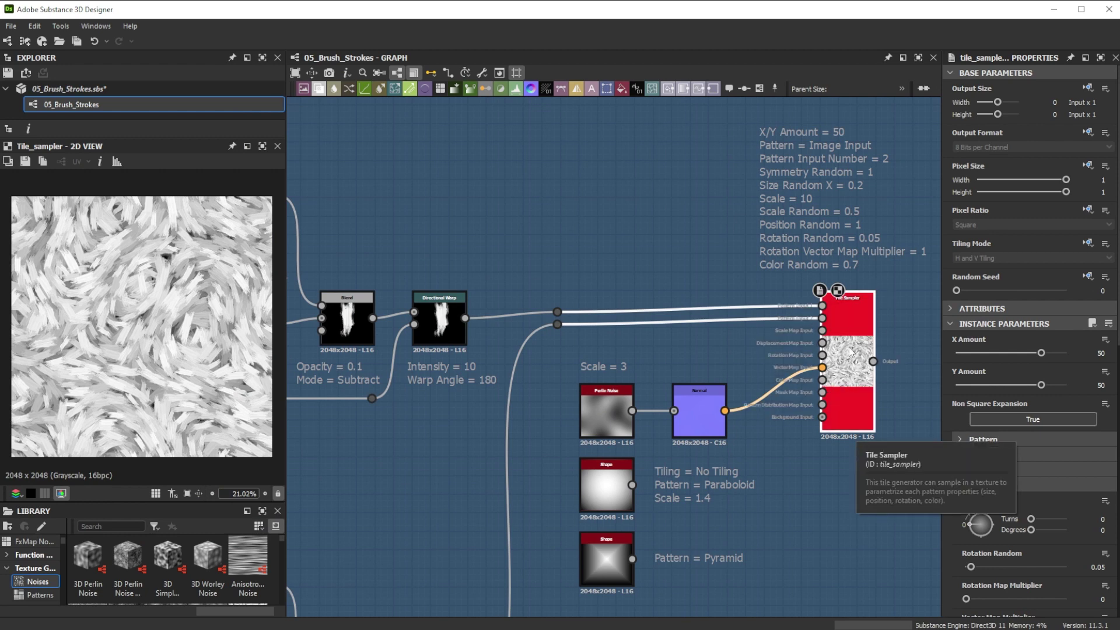
Step: Navigate to the Tile Sampler example and preview the Perlin Noise, Paraboloid and Pyramid nodes
{"action": "scroll", "coordinate": [823, 331], "scroll_direction": "up", "scroll_amount": 5}
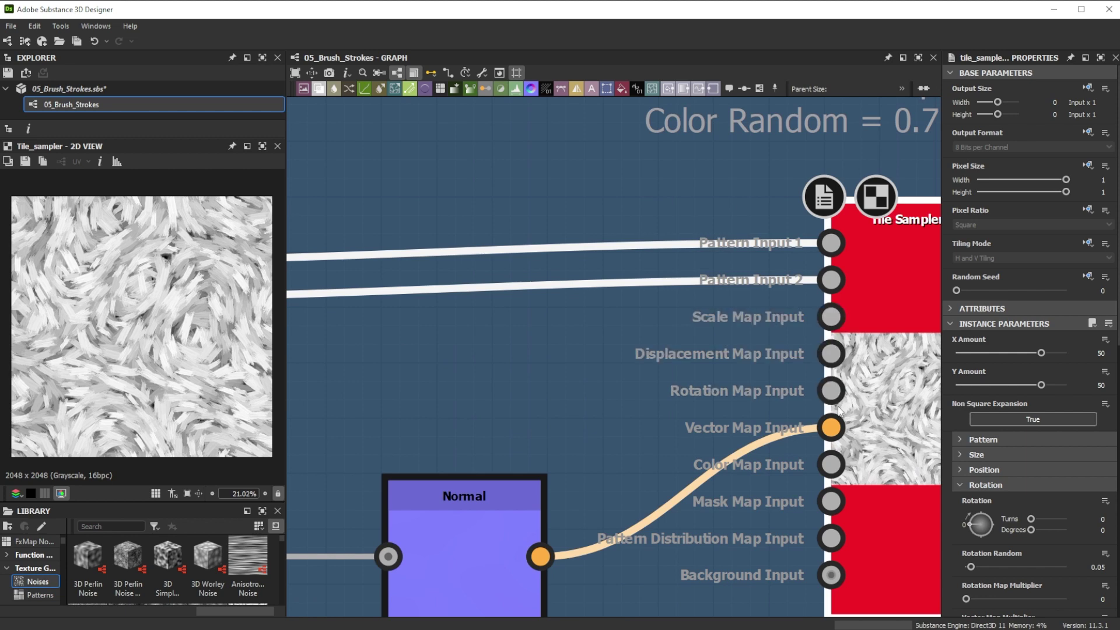
{"action": "scroll", "coordinate": [856, 408], "scroll_direction": "down", "scroll_amount": 1}
{"action": "scroll", "coordinate": [856, 409], "scroll_direction": "down", "scroll_amount": 3}
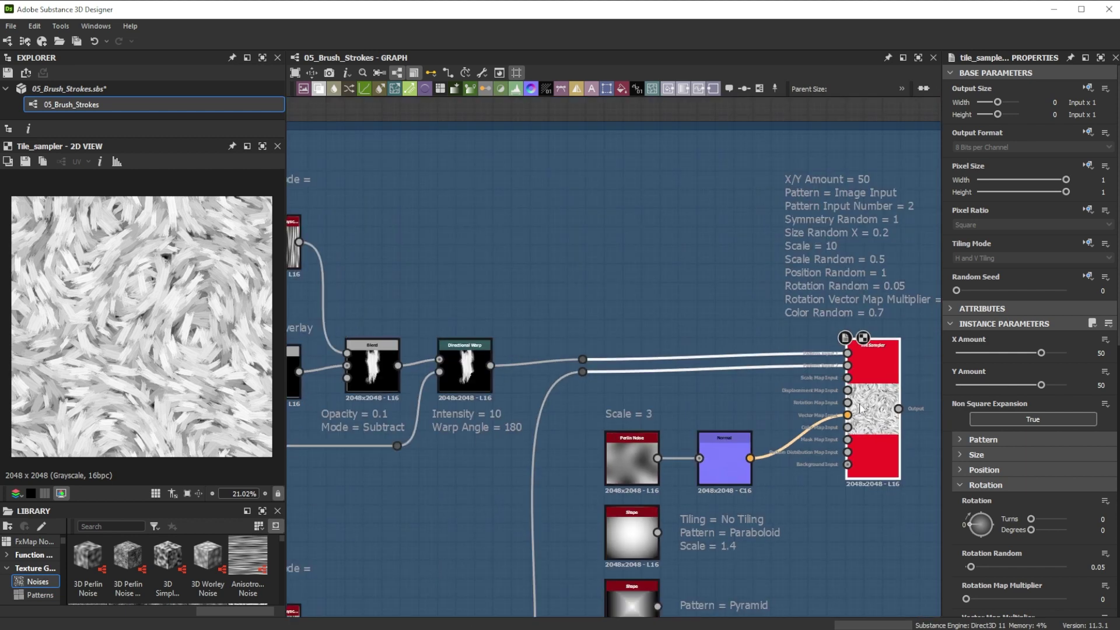
{"action": "scroll", "coordinate": [856, 408], "scroll_direction": "up", "scroll_amount": 1}
{"action": "scroll", "coordinate": [779, 320], "scroll_direction": "down", "scroll_amount": 4}
{"action": "scroll", "coordinate": [835, 385], "scroll_direction": "up", "scroll_amount": 3}
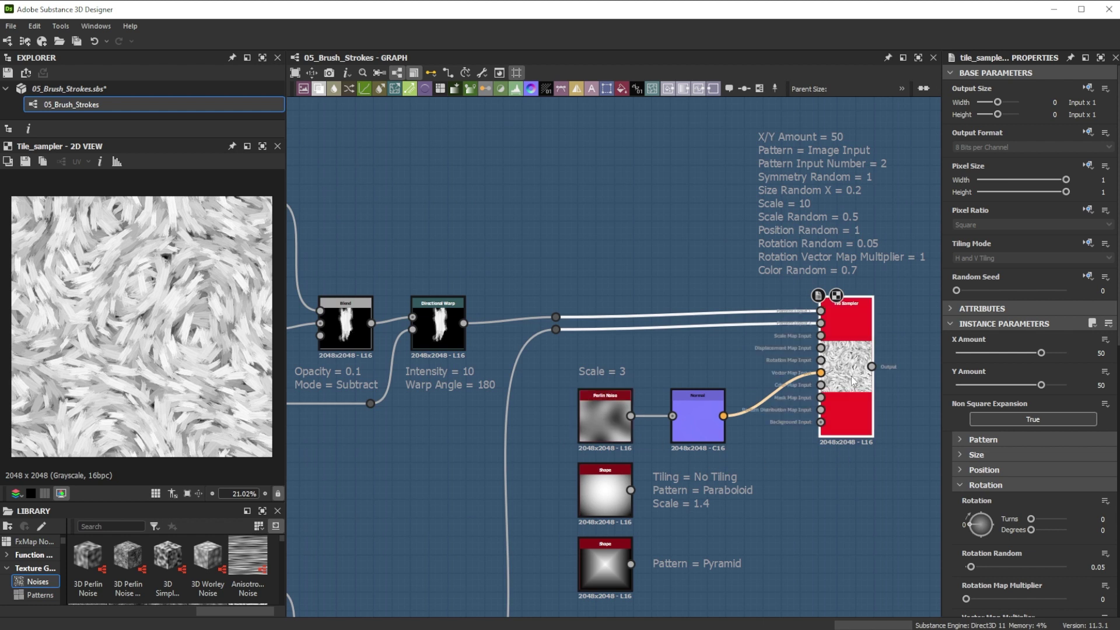
{"action": "double_click", "coordinate": [600, 420]}
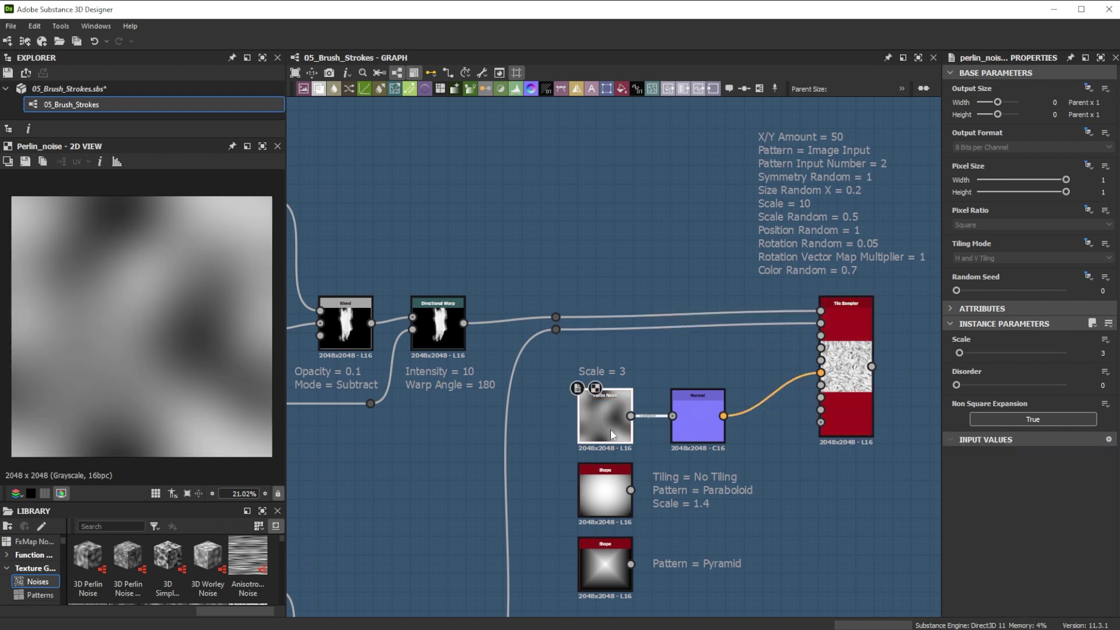
{"action": "double_click", "coordinate": [604, 492]}
{"action": "double_click", "coordinate": [605, 563]}
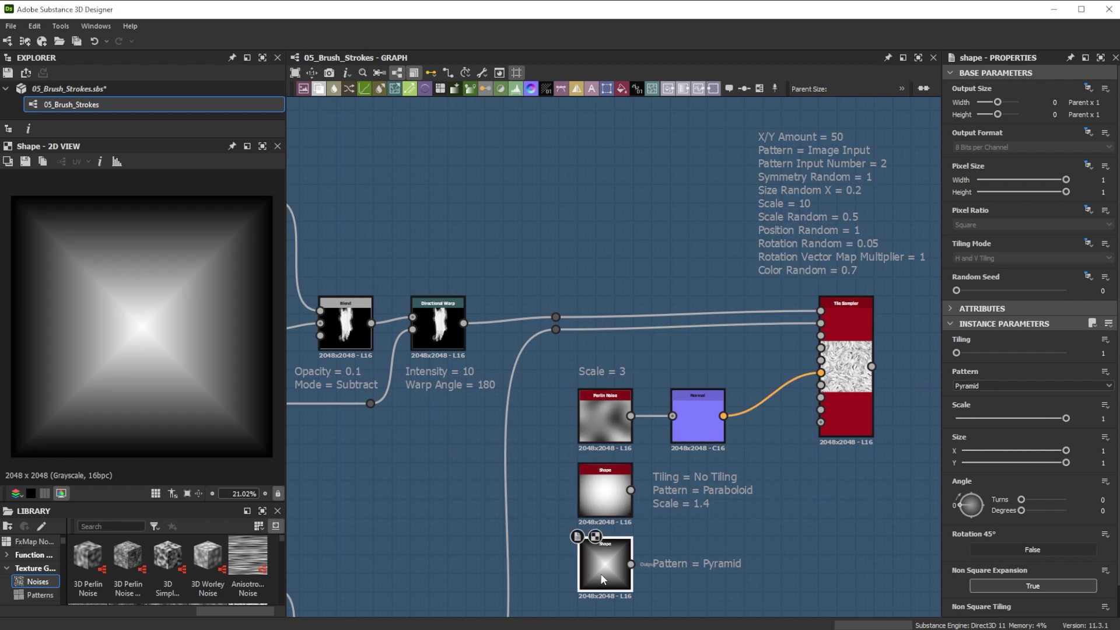
Step: Preview the Normal map and Tile Sampler output, then test how Vector Map Multiplier bends strokes
{"action": "double_click", "coordinate": [608, 415]}
{"action": "double_click", "coordinate": [695, 423]}
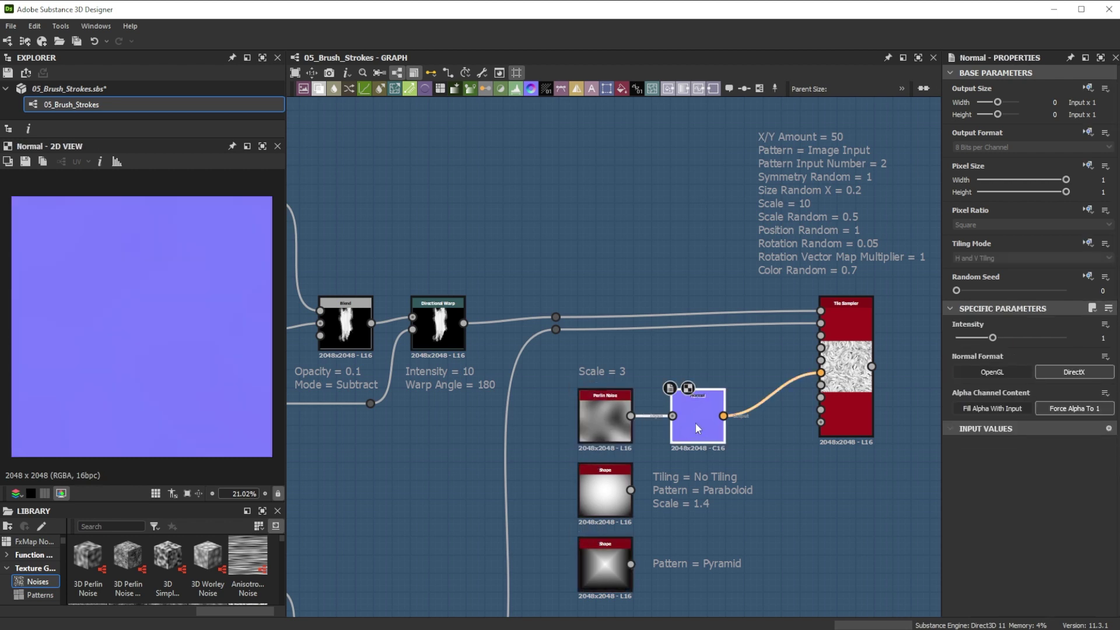
{"action": "double_click", "coordinate": [843, 373]}
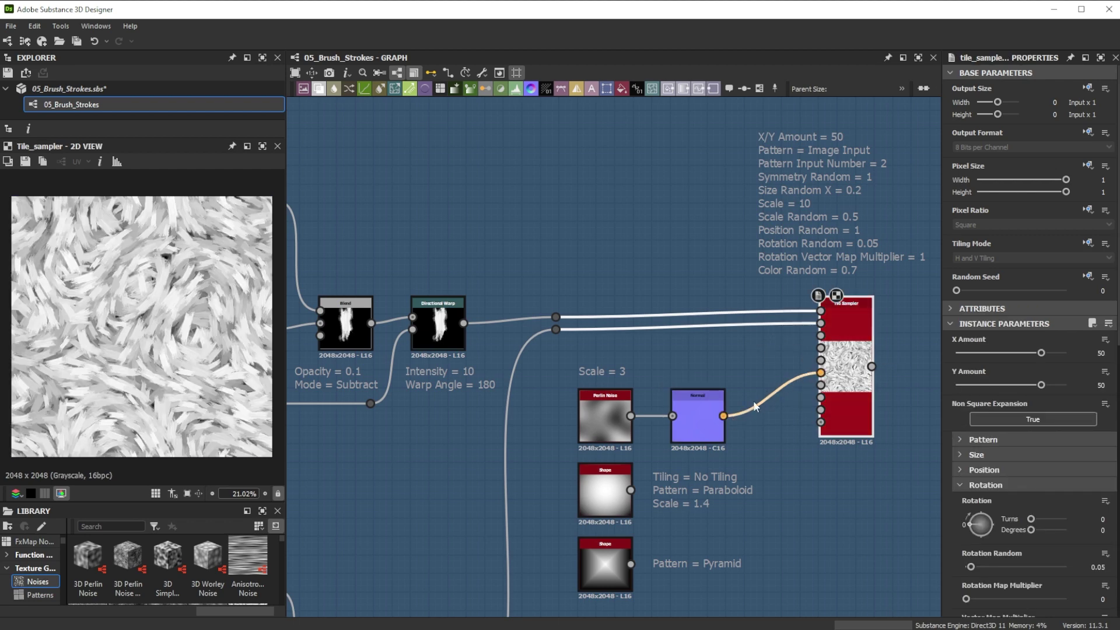
{"action": "scroll", "coordinate": [1006, 439], "scroll_direction": "down", "scroll_amount": 3}
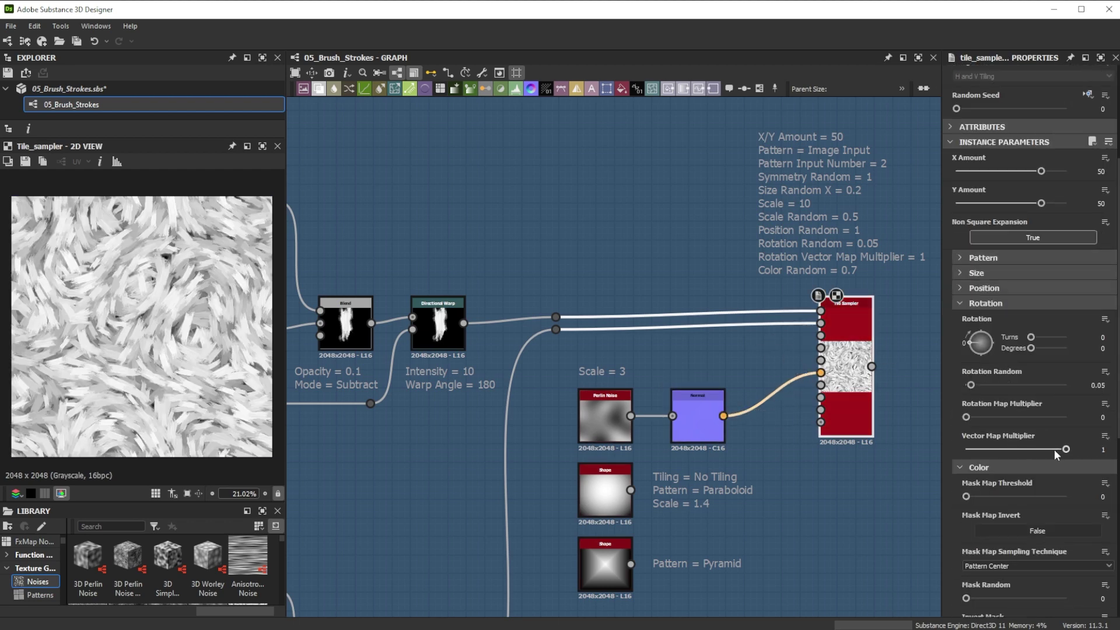
{"action": "mouse_move", "coordinate": [1065, 451]}
{"action": "left_mouse_down"}
{"action": "mouse_move", "coordinate": [939, 439]}
{"action": "mouse_move", "coordinate": [1091, 432]}
{"action": "left_mouse_up"}
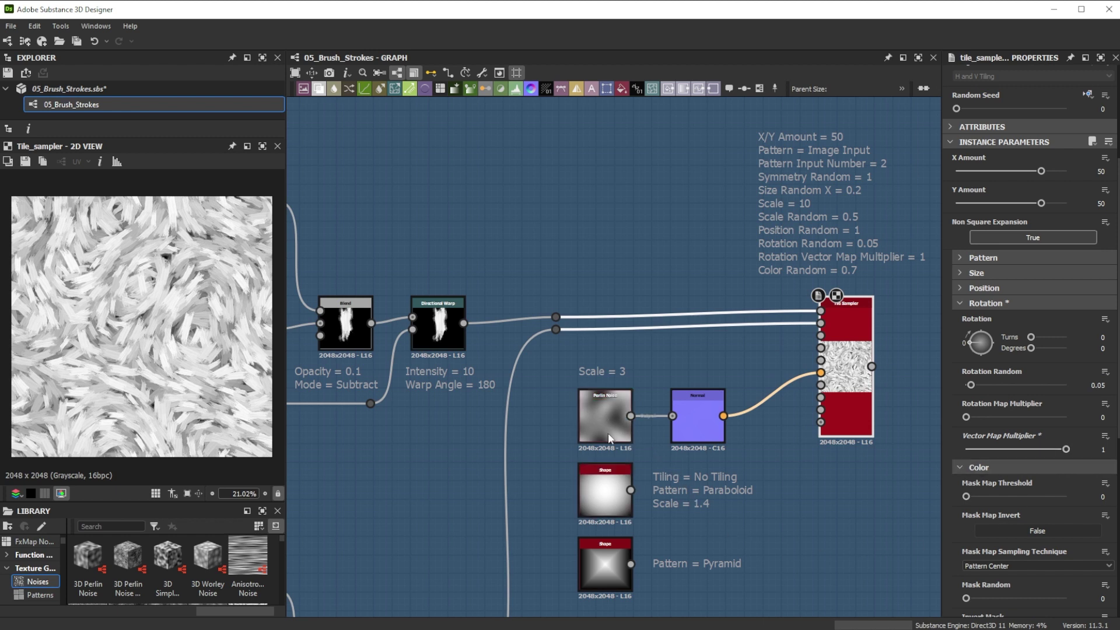
Step: Feed the Paraboloid and then the Pyramid shape into the Normal node, previewing each
{"action": "left_click", "coordinate": [612, 493]}
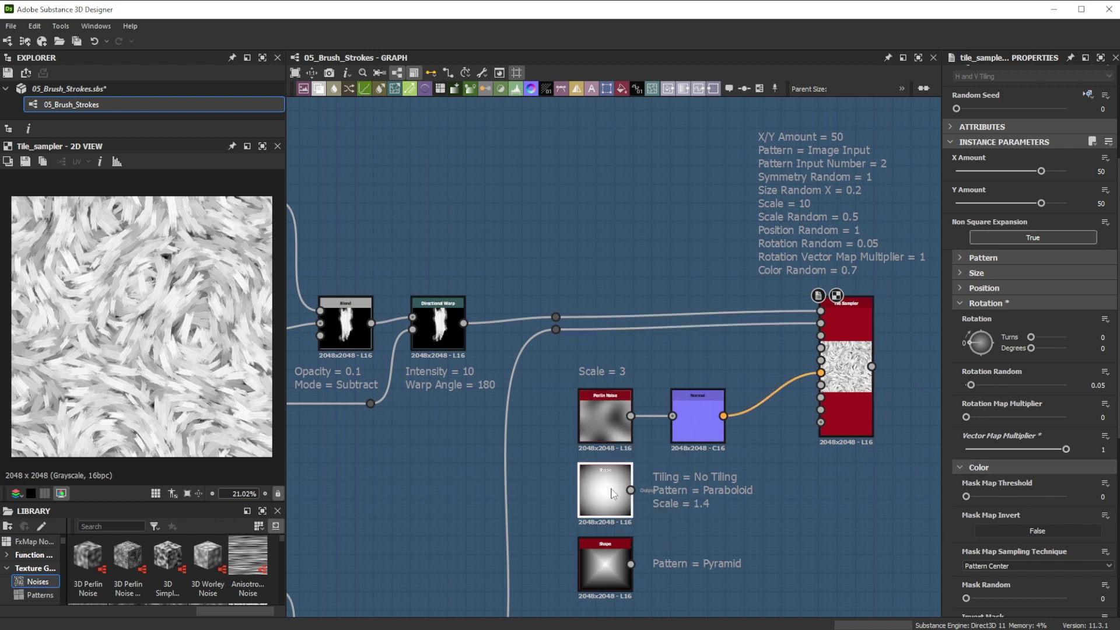
{"action": "left_click", "coordinate": [604, 557]}
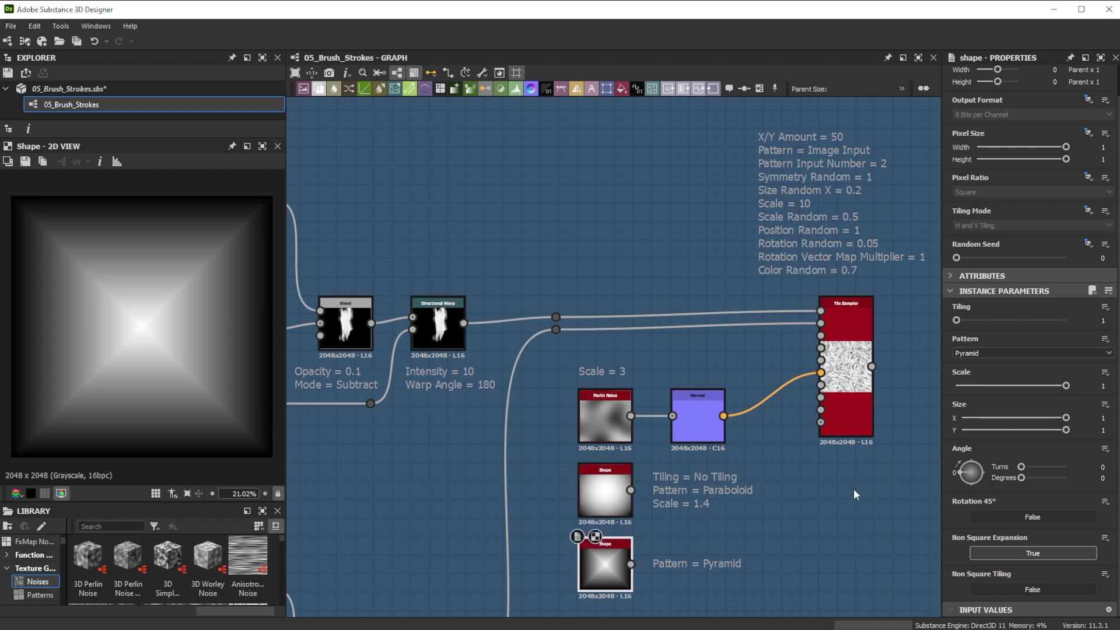
{"action": "left_click", "coordinate": [845, 362]}
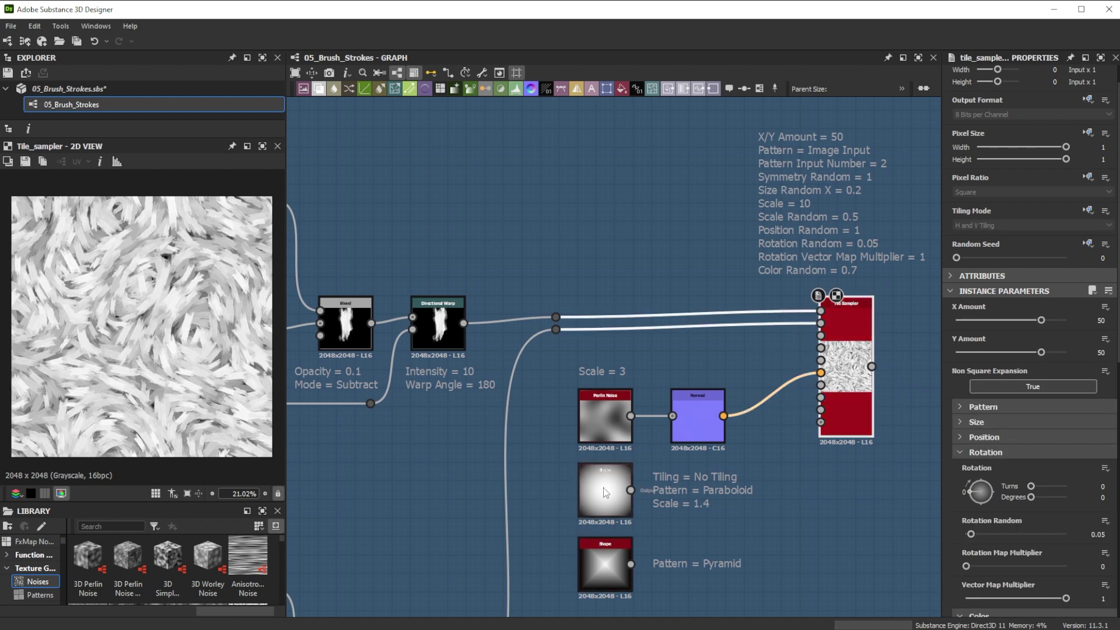
{"action": "left_click_drag", "start_coordinate": [632, 490], "coordinate": [673, 416]}
{"action": "left_click_drag", "start_coordinate": [631, 564], "coordinate": [672, 416]}
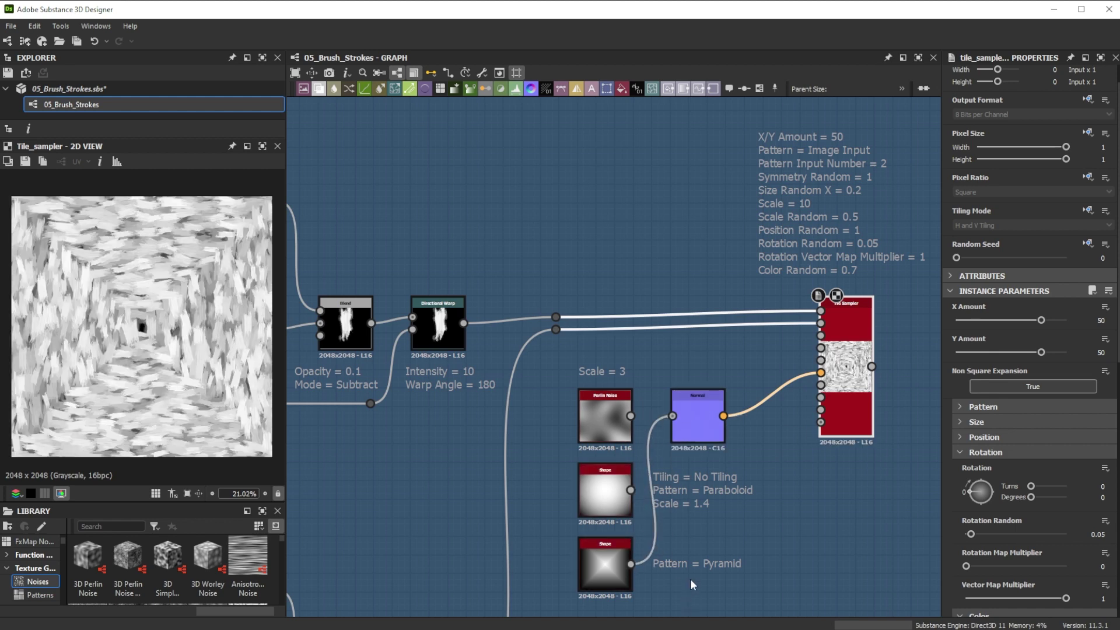
Step: Link a Polygon 2 with 6 sides and Curve 1 into Normal, then reconnect Perlin Noise
{"action": "middle_click_drag", "start_coordinate": [691, 579], "coordinate": [635, 367]}
{"action": "left_click_drag", "start_coordinate": [575, 426], "coordinate": [617, 203]}
{"action": "left_click", "coordinate": [549, 426]}
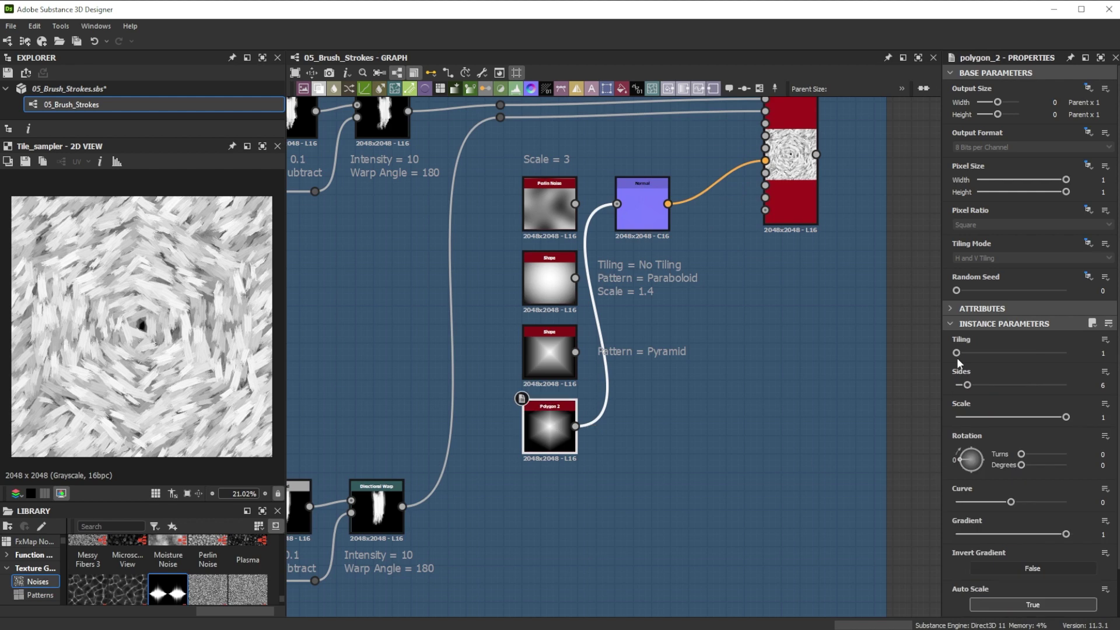
{"action": "left_click_drag", "start_coordinate": [964, 385], "coordinate": [957, 353]}
{"action": "left_click_drag", "start_coordinate": [1012, 502], "coordinate": [1068, 500]}
{"action": "left_click_drag", "start_coordinate": [575, 204], "coordinate": [617, 204]}
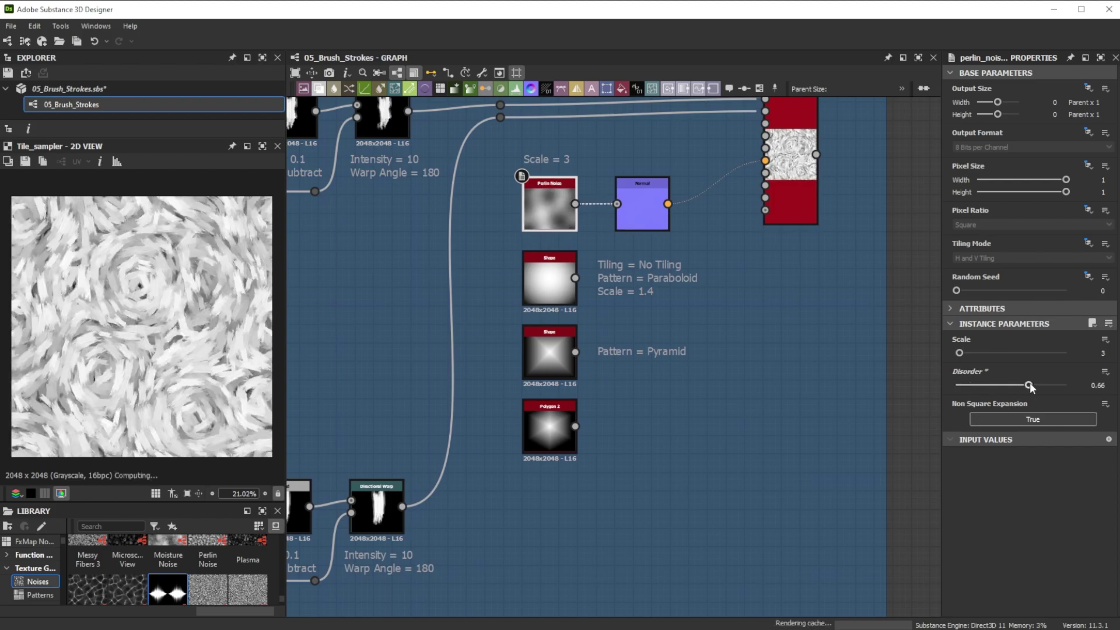